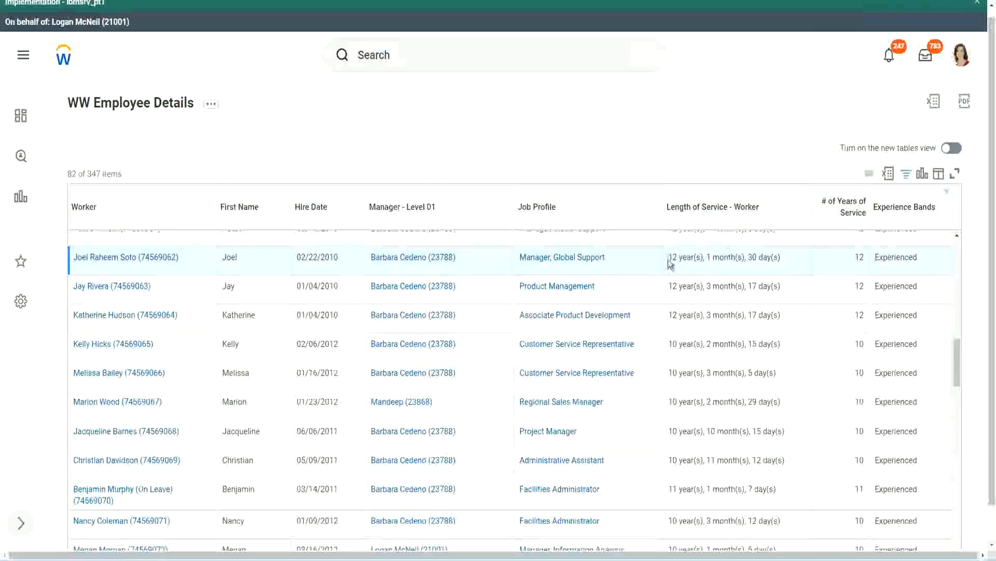
Step: Compare the Length of Service text with # of Years of Service in the first Manager, Global Support row and the Administrative Assistant row
{"action": "left_click_drag", "start_coordinate": [669, 262], "coordinate": [674, 261]}
{"action": "left_click", "coordinate": [687, 262]}
{"action": "left_click_drag", "start_coordinate": [668, 258], "coordinate": [748, 257]}
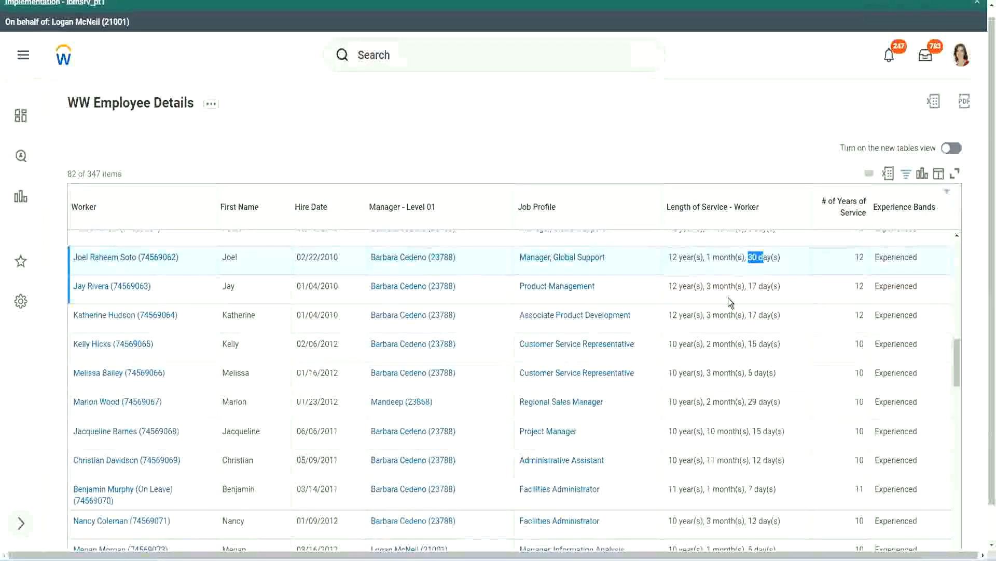
{"action": "double_click", "coordinate": [863, 256]}
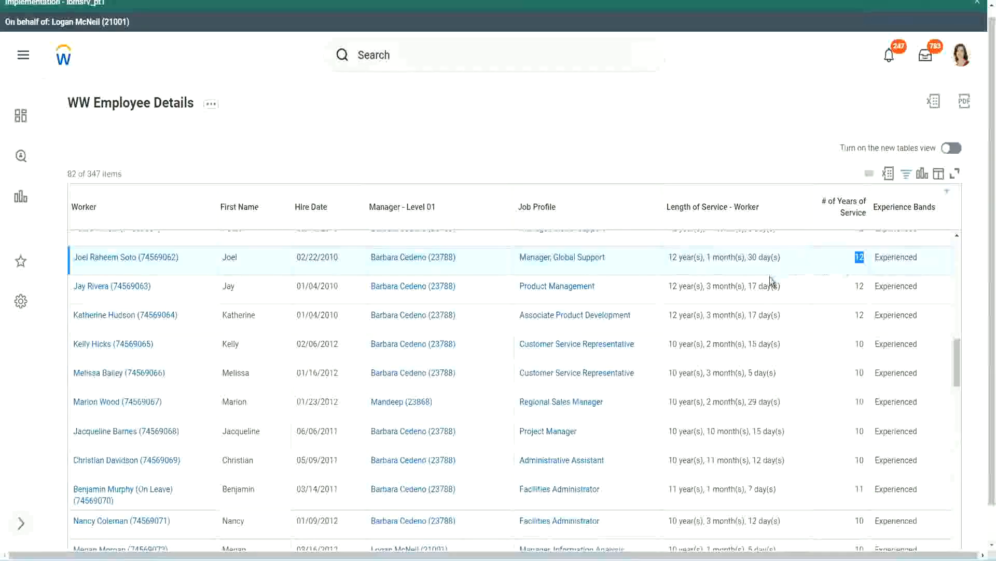
{"action": "left_click", "coordinate": [684, 460]}
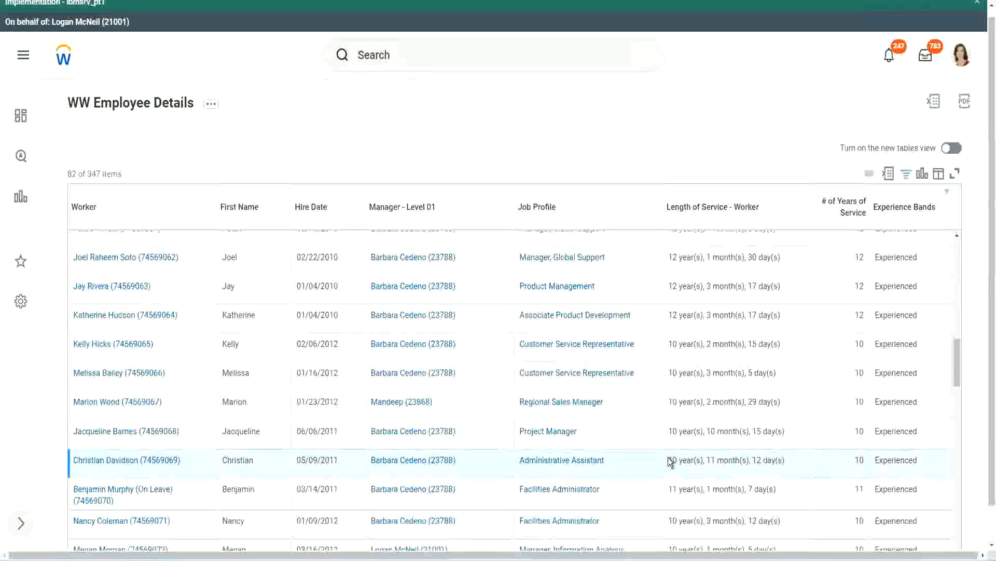
{"action": "left_click_drag", "start_coordinate": [708, 459], "coordinate": [762, 461]}
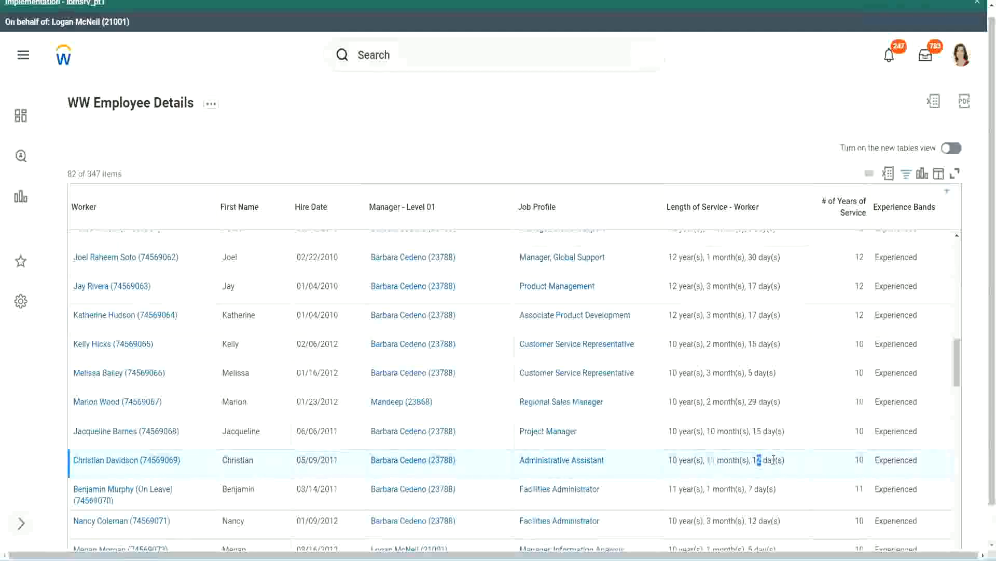
{"action": "left_click", "coordinate": [774, 459]}
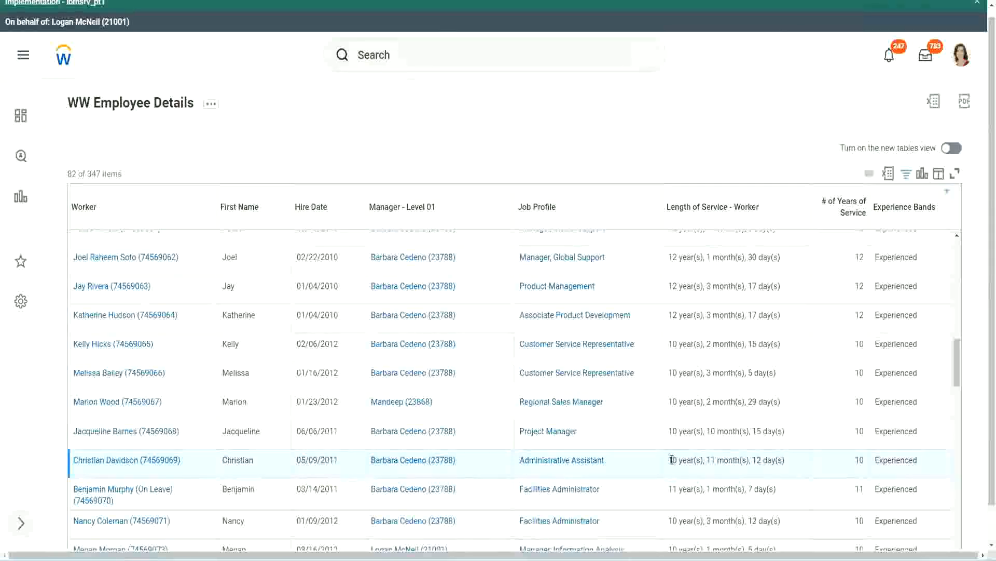
{"action": "double_click", "coordinate": [860, 460]}
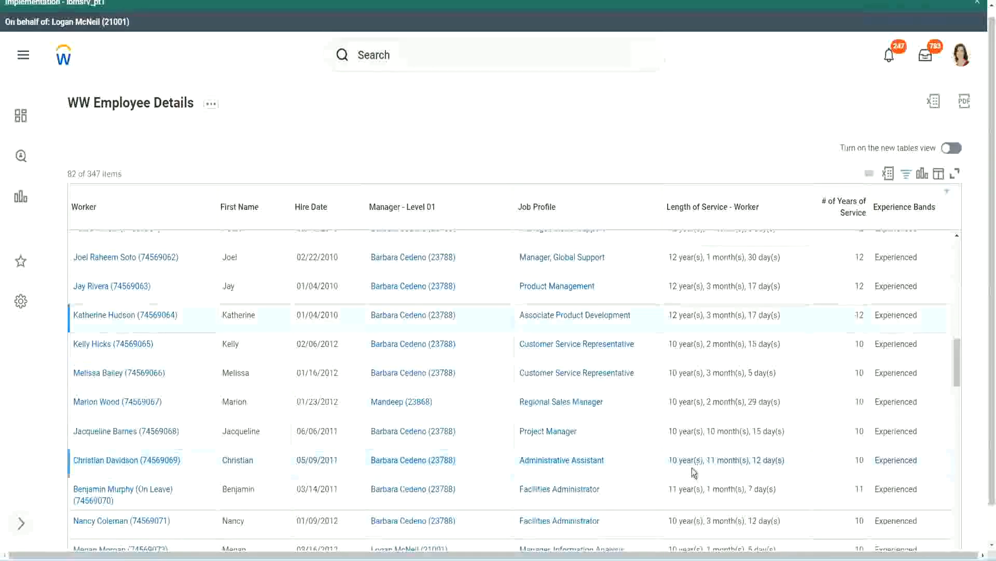
{"action": "double_click", "coordinate": [674, 460]}
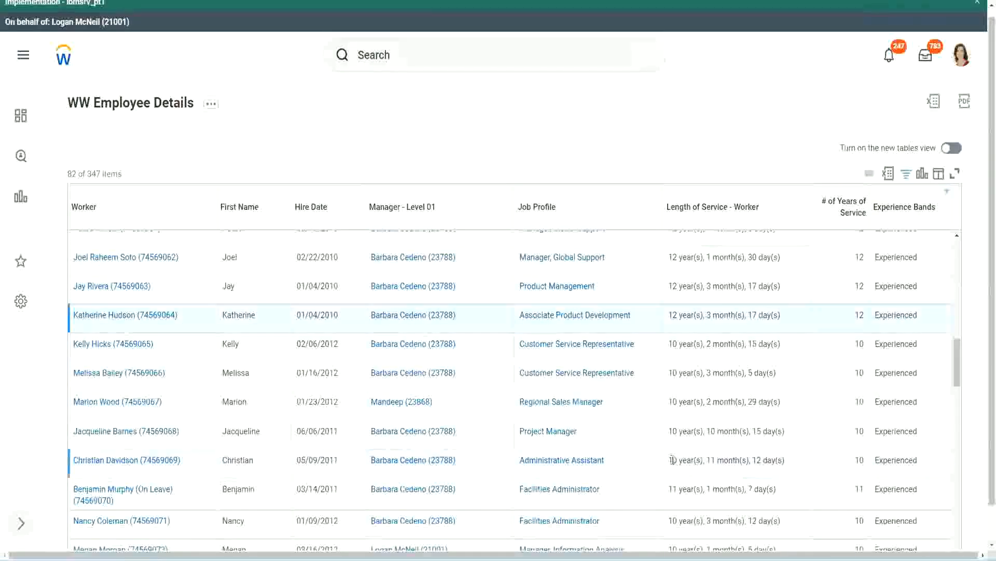
{"action": "left_click", "coordinate": [752, 457]}
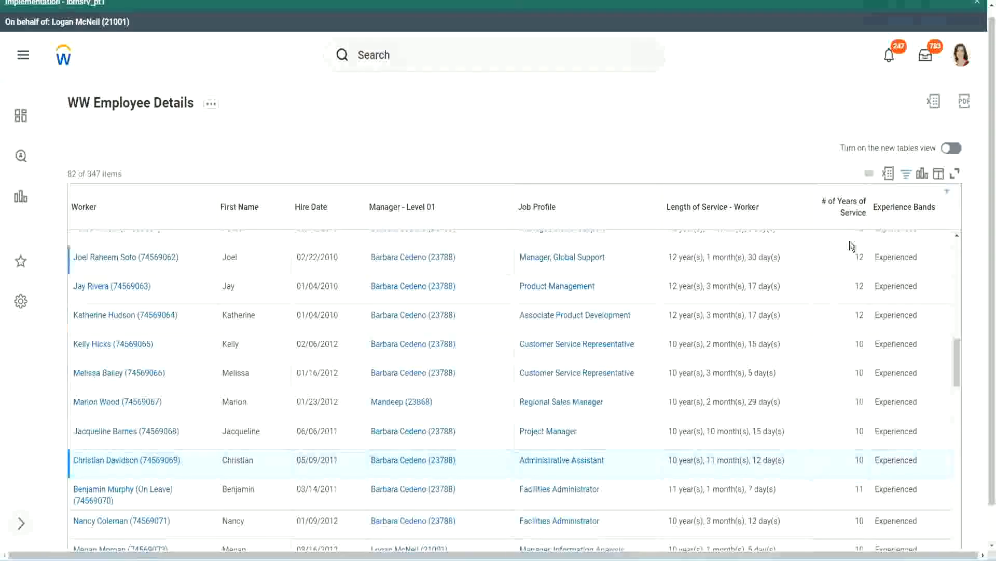
Step: Recheck how years of service derive from Length of Service in both rows, and examine the Project Manager row's years and months
{"action": "double_click", "coordinate": [863, 258]}
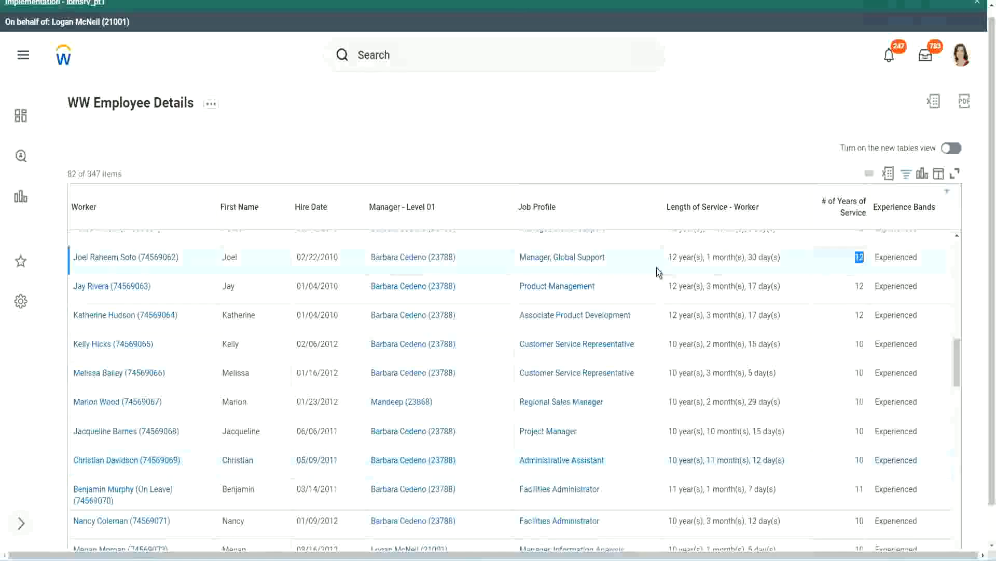
{"action": "left_click_drag", "start_coordinate": [669, 258], "coordinate": [793, 252]}
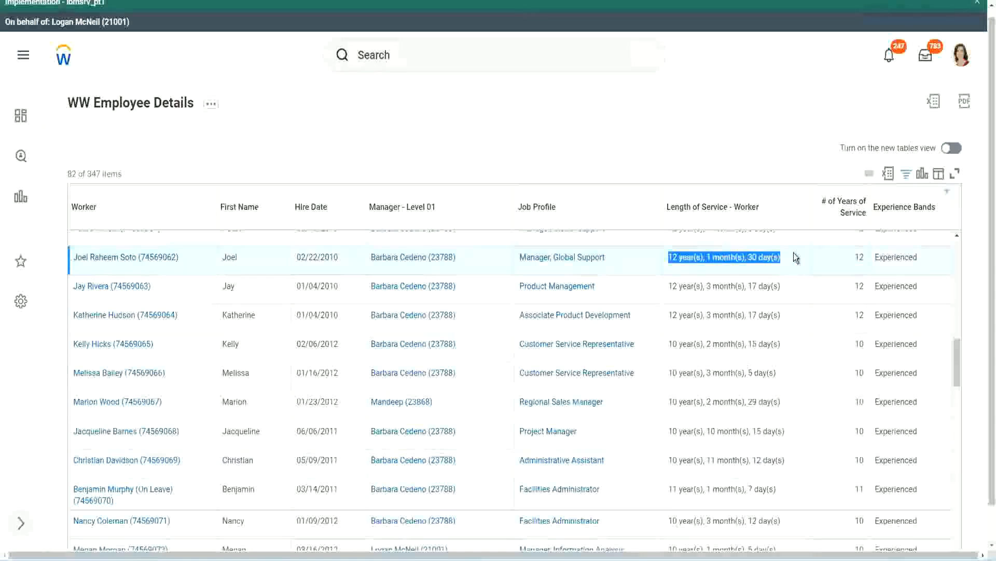
{"action": "left_click", "coordinate": [774, 459]}
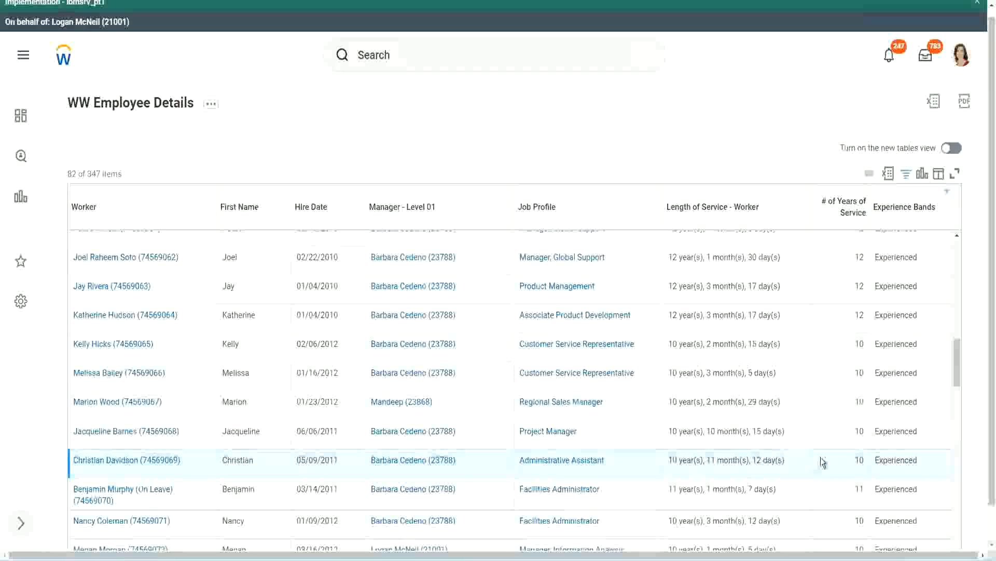
{"action": "double_click", "coordinate": [861, 459]}
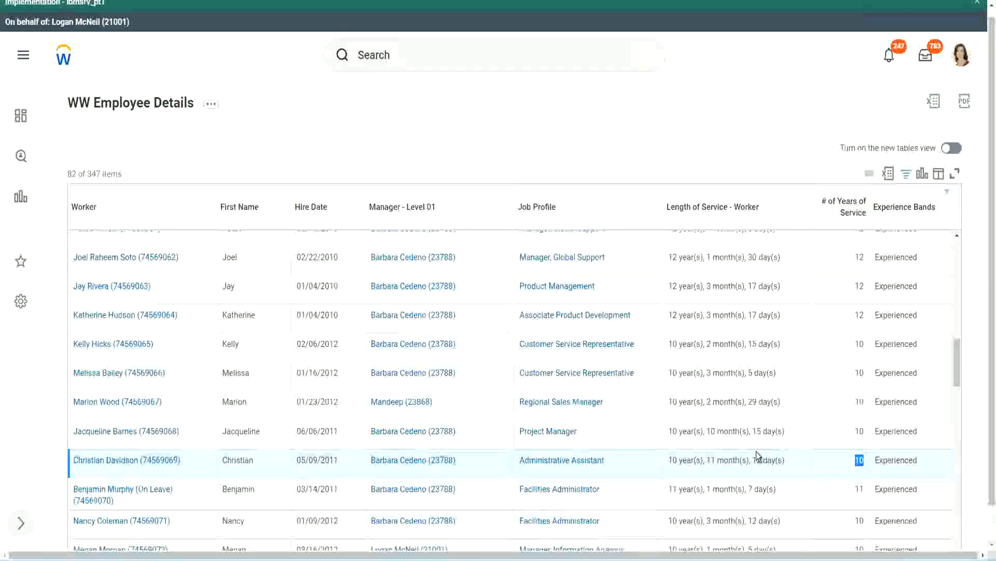
{"action": "left_click", "coordinate": [823, 462]}
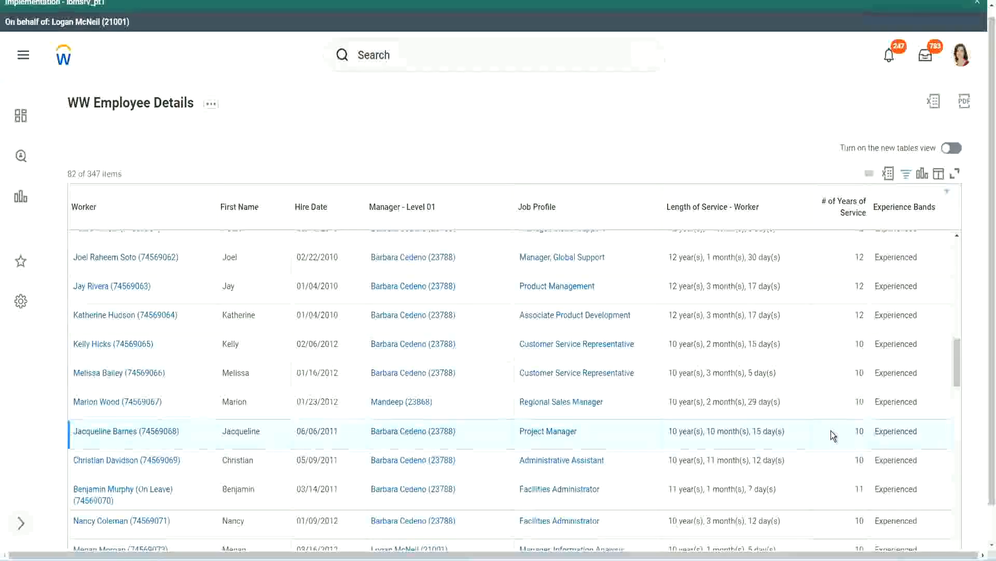
{"action": "double_click", "coordinate": [859, 429]}
{"action": "left_click", "coordinate": [761, 435]}
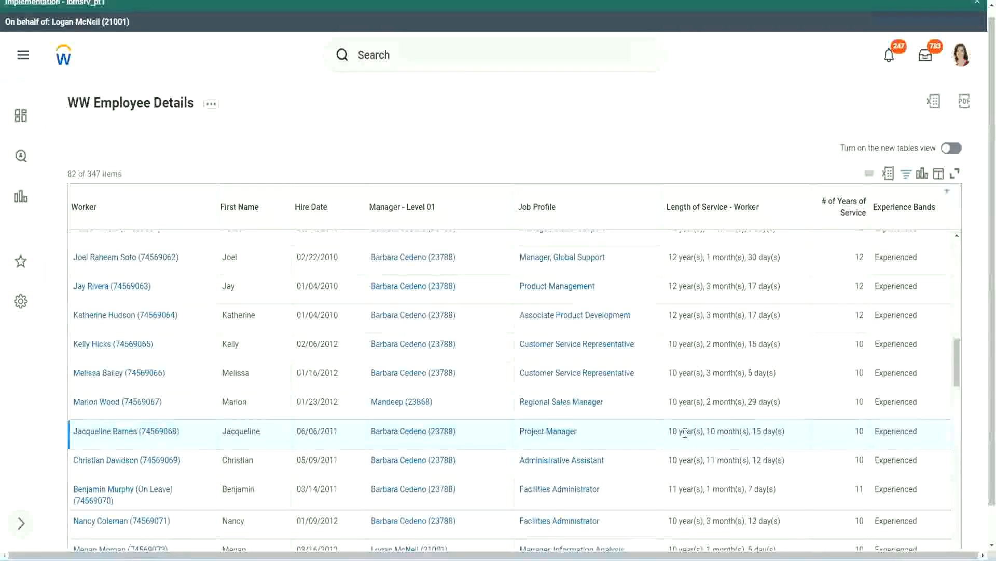
{"action": "double_click", "coordinate": [719, 431]}
{"action": "left_click", "coordinate": [744, 431]}
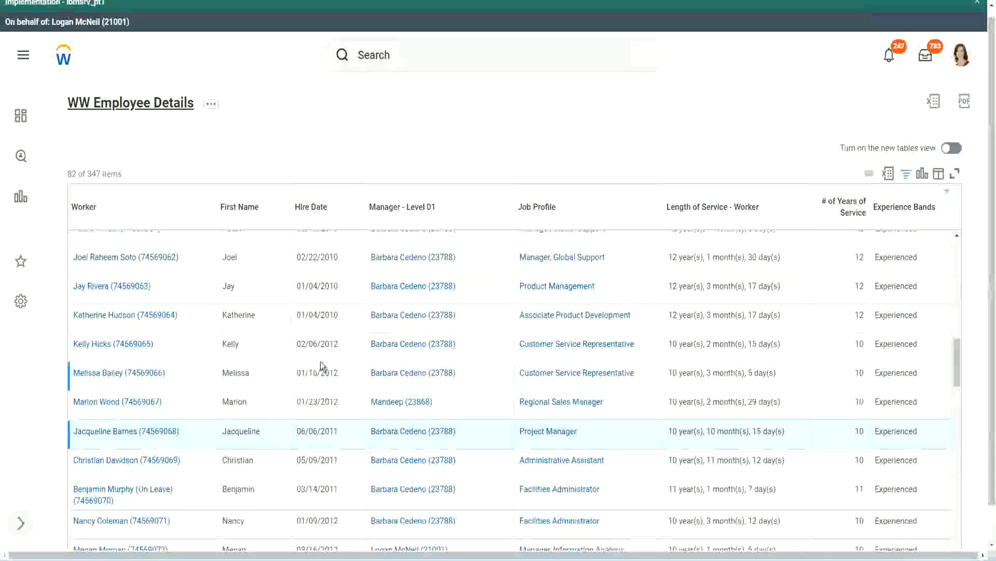
Step: Open the CF-WW-Eval Exp-Derive Experience Bands from Years of Service field in a new tab and dismiss the environment banner
{"action": "scroll", "coordinate": [327, 360], "scroll_direction": "down", "scroll_amount": 4}
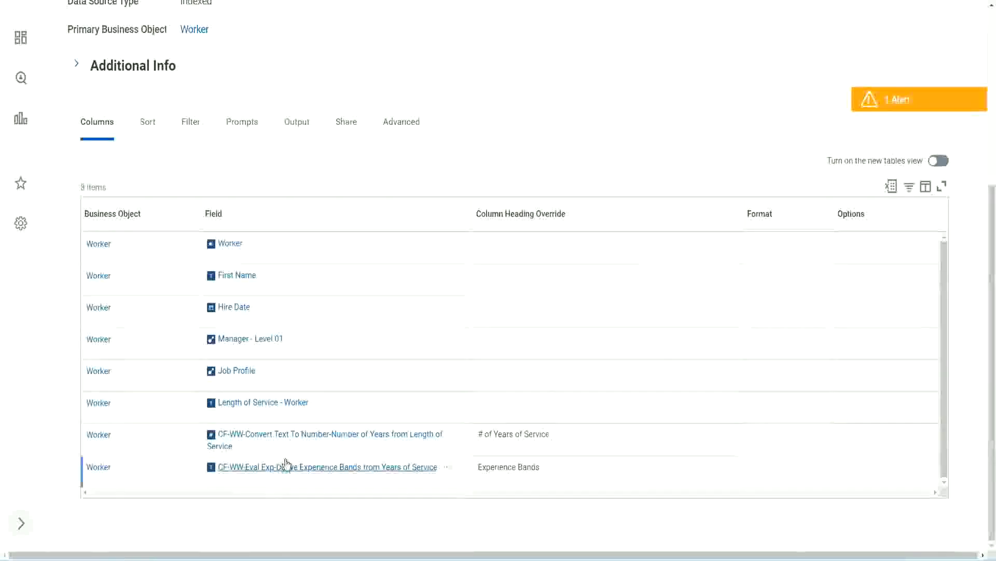
{"action": "right_click", "coordinate": [271, 473]}
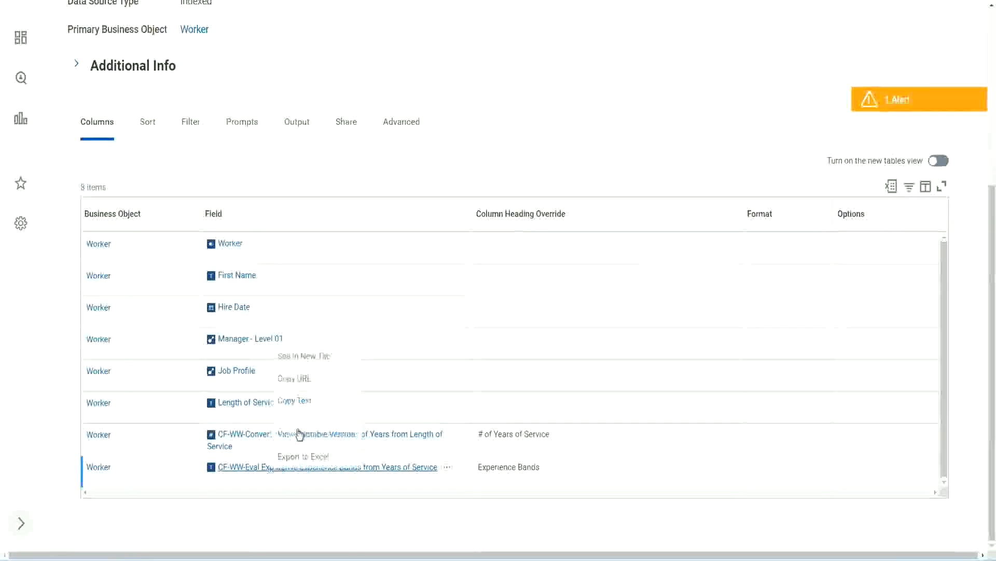
{"action": "left_click", "coordinate": [312, 356]}
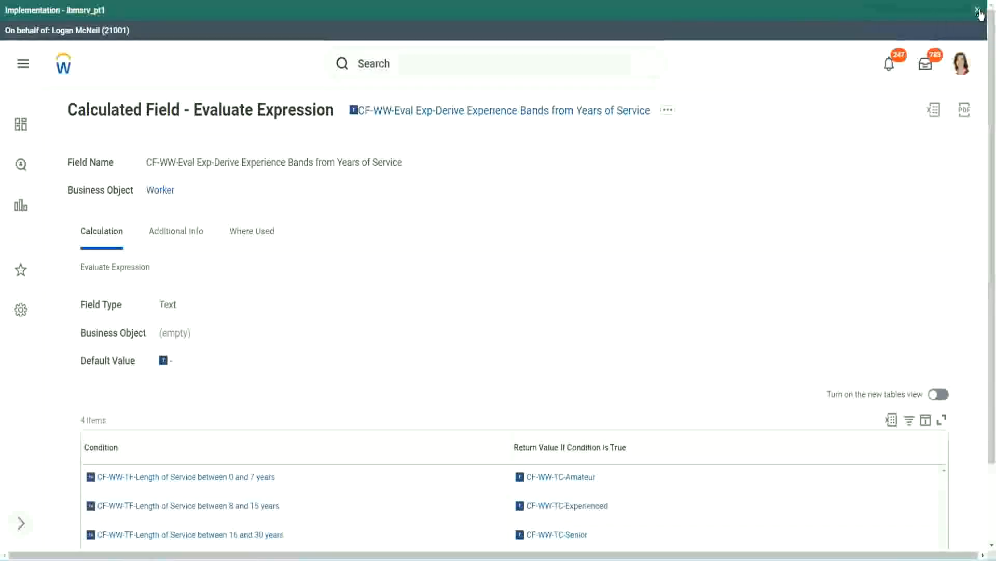
{"action": "left_click", "coordinate": [979, 11]}
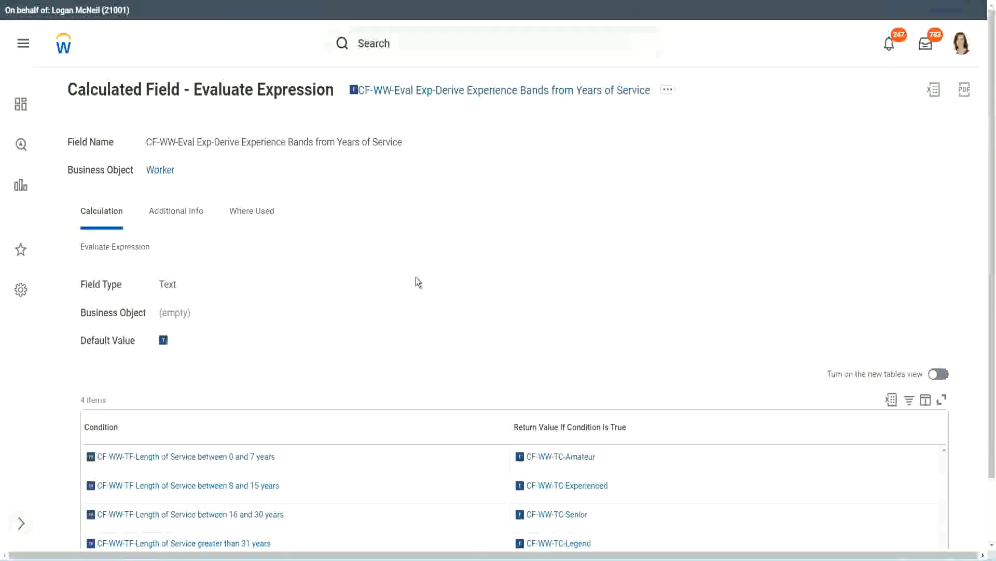
Step: Copy the name of the Evaluate Expression calculated field that derives the experience bands
{"action": "scroll", "coordinate": [396, 293], "scroll_direction": "down", "scroll_amount": 2}
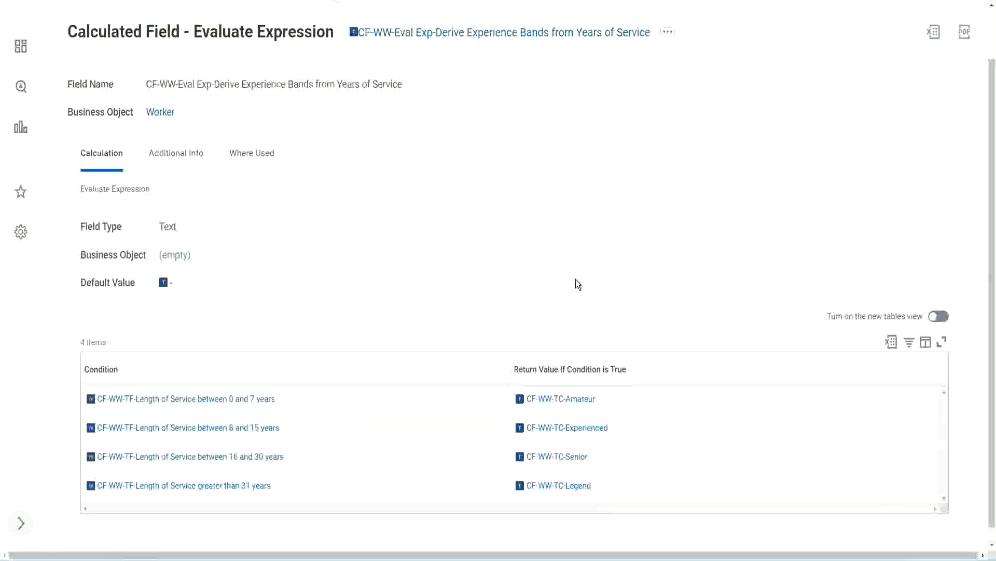
{"action": "left_click", "coordinate": [451, 366]}
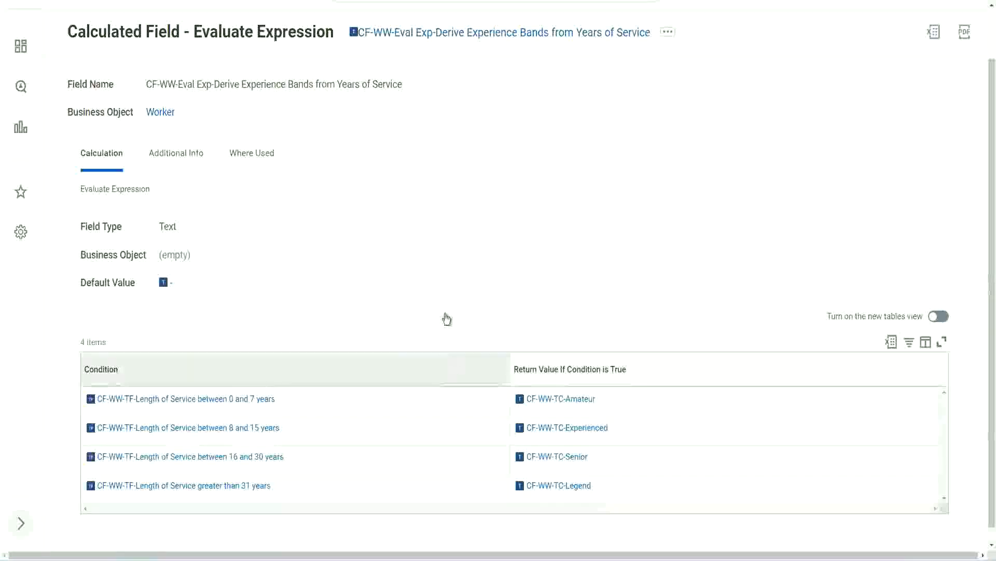
{"action": "left_click", "coordinate": [445, 240]}
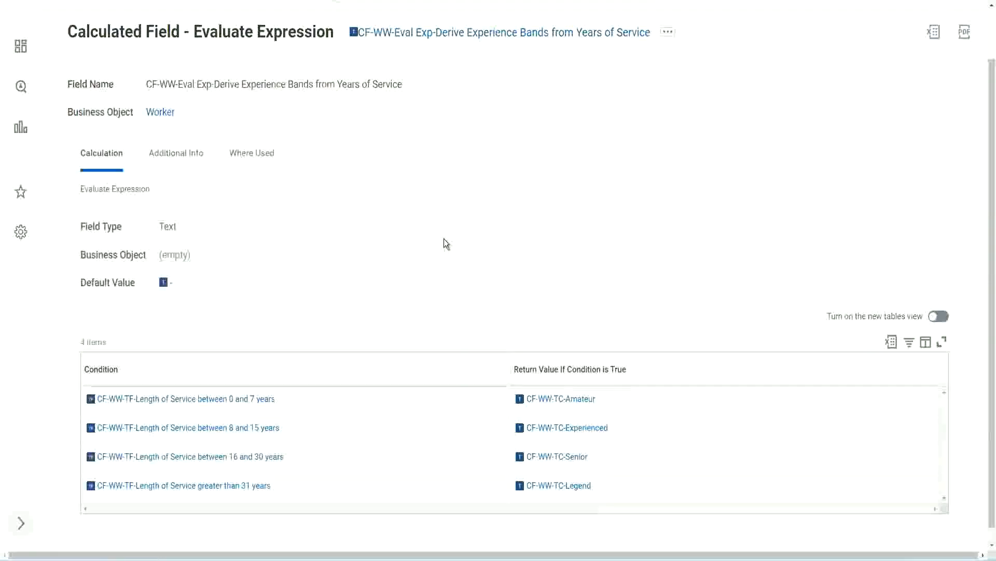
{"action": "right_click", "coordinate": [439, 37]}
{"action": "left_click", "coordinate": [464, 94]}
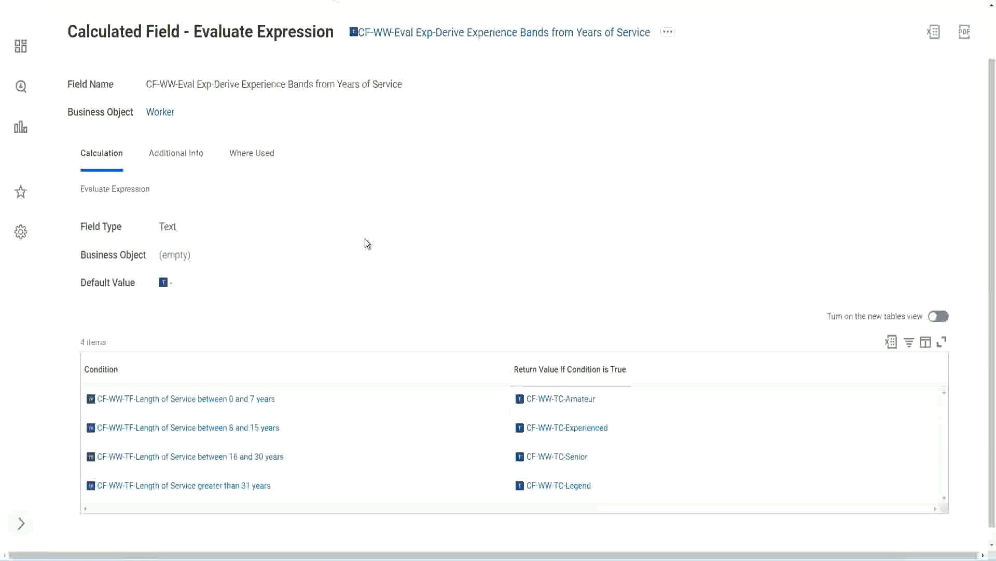
{"action": "scroll", "coordinate": [387, 207], "scroll_direction": "up", "scroll_amount": 2}
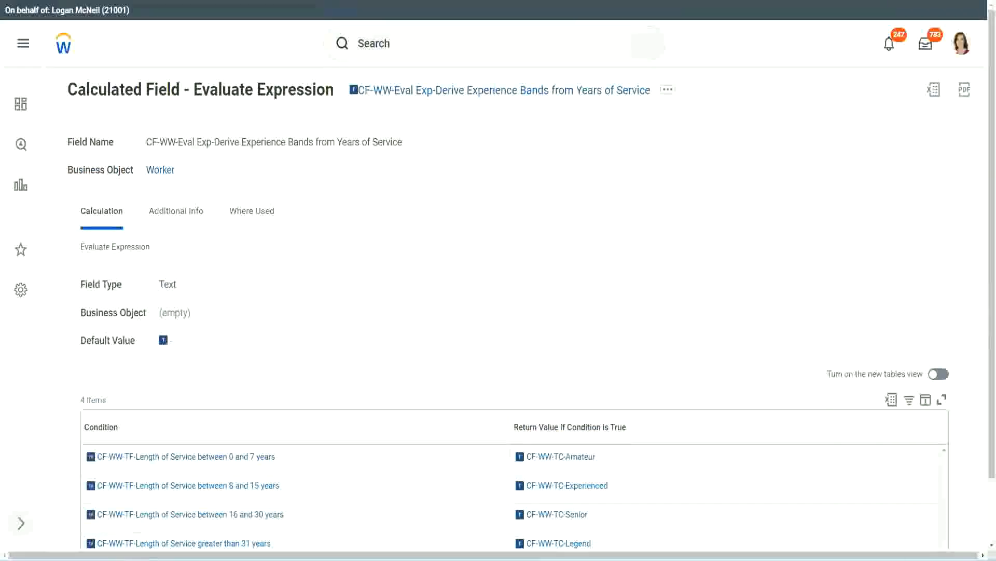
Step: Return to the WW Employee Details report definition, search for "create cal field", and open the Create Calculated Field task
{"action": "key", "text": "ctrl+Tab"}
{"action": "scroll", "coordinate": [379, 81], "scroll_direction": "up", "scroll_amount": 5}
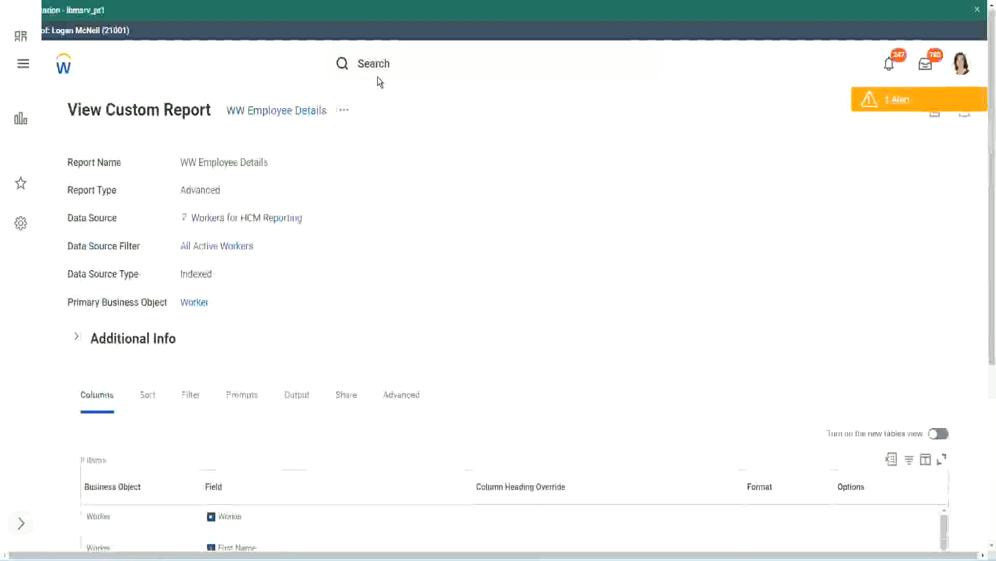
{"action": "left_click", "coordinate": [405, 62]}
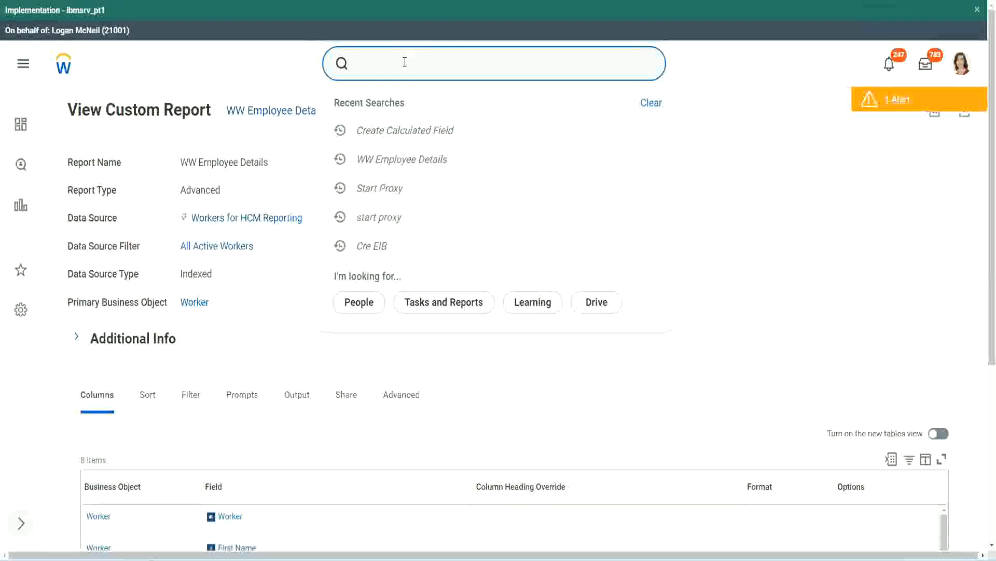
{"action": "type", "text": "create cal field"}
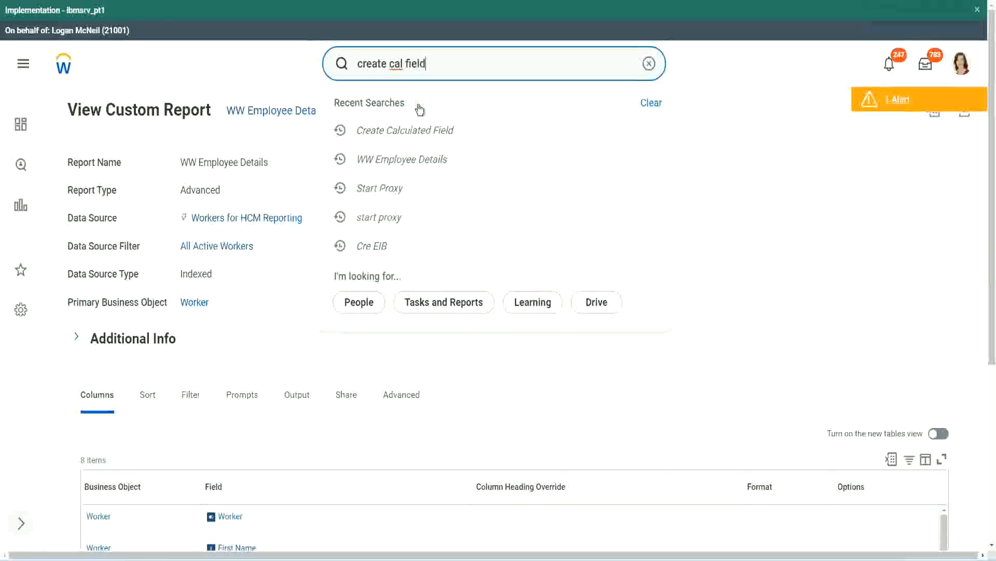
{"action": "left_click", "coordinate": [417, 107]}
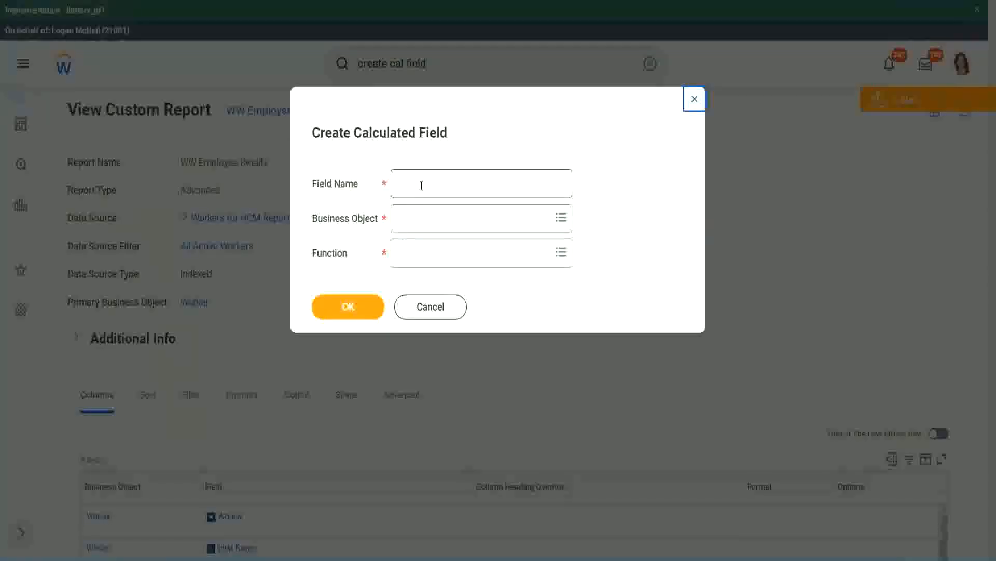
Step: Paste the copied calculated field name as the new field's name
{"action": "left_click", "coordinate": [421, 186]}
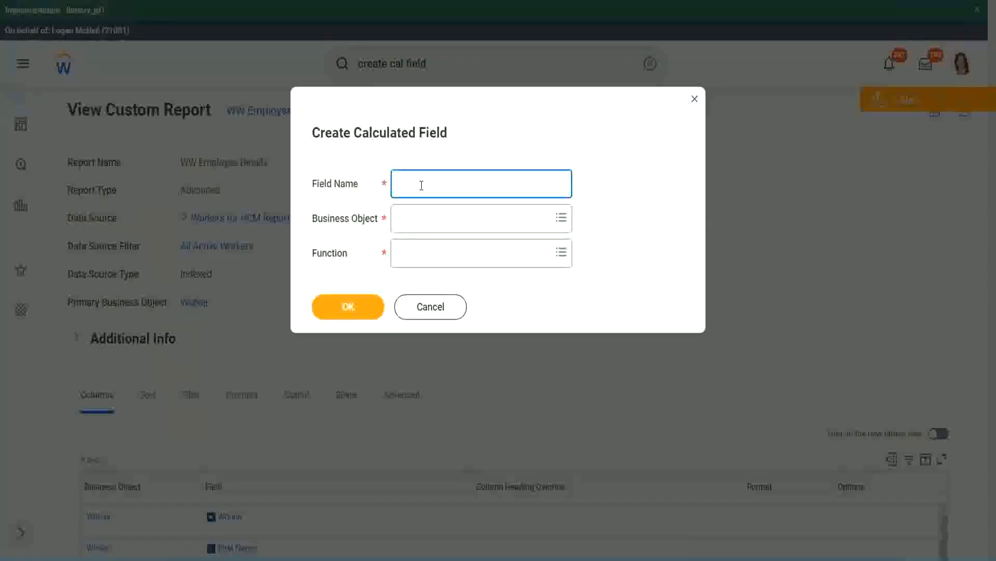
{"action": "key", "text": "ctrl+v"}
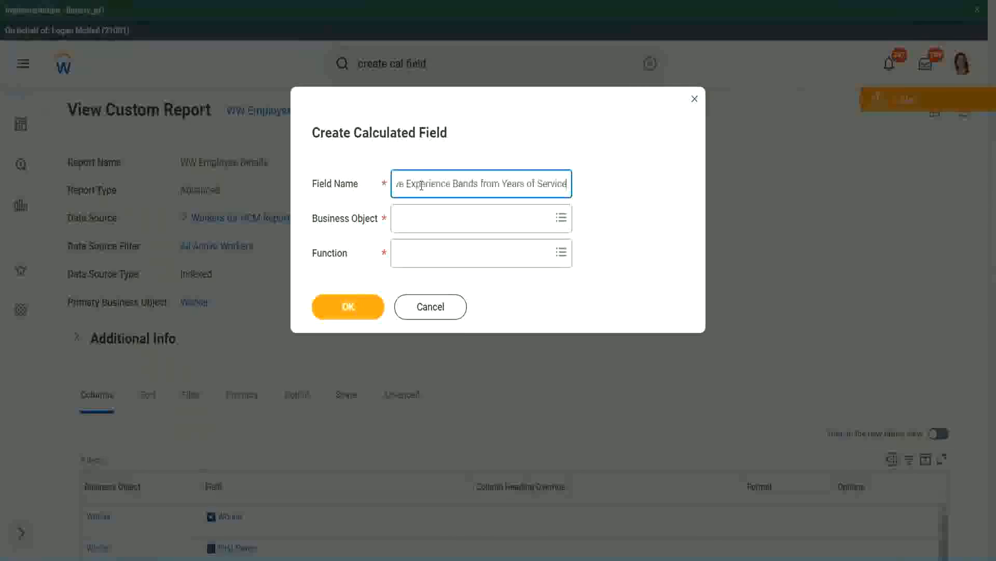
{"action": "left_click_drag", "start_coordinate": [449, 184], "coordinate": [364, 171]}
{"action": "left_click", "coordinate": [451, 185]}
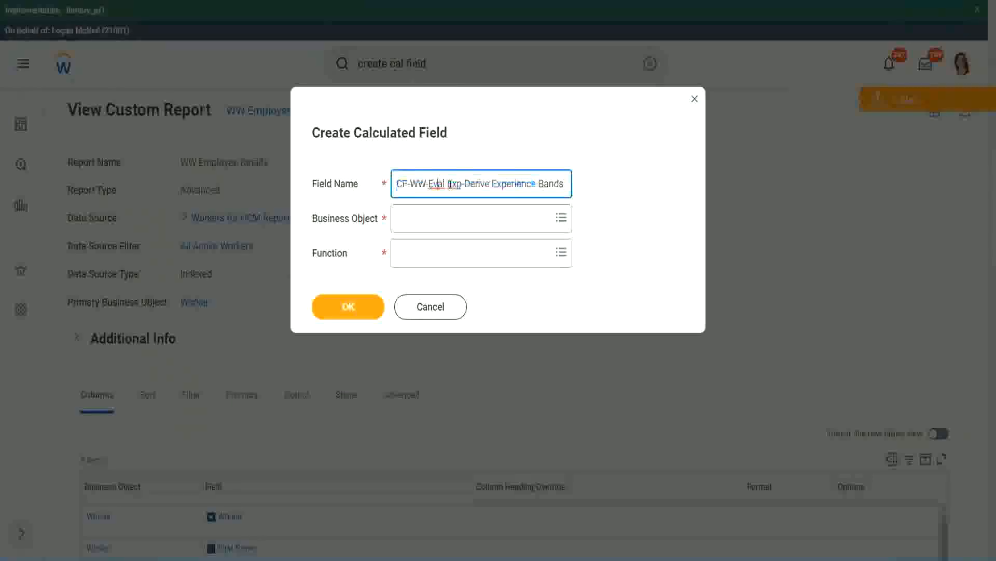
Step: Insert "Bands" after "Eval Exp" in the field name so it starts with "CF-WW-Eval Exp Bands-Derive Experience"
{"action": "double_click", "coordinate": [453, 185]}
{"action": "key", "text": "Right"}
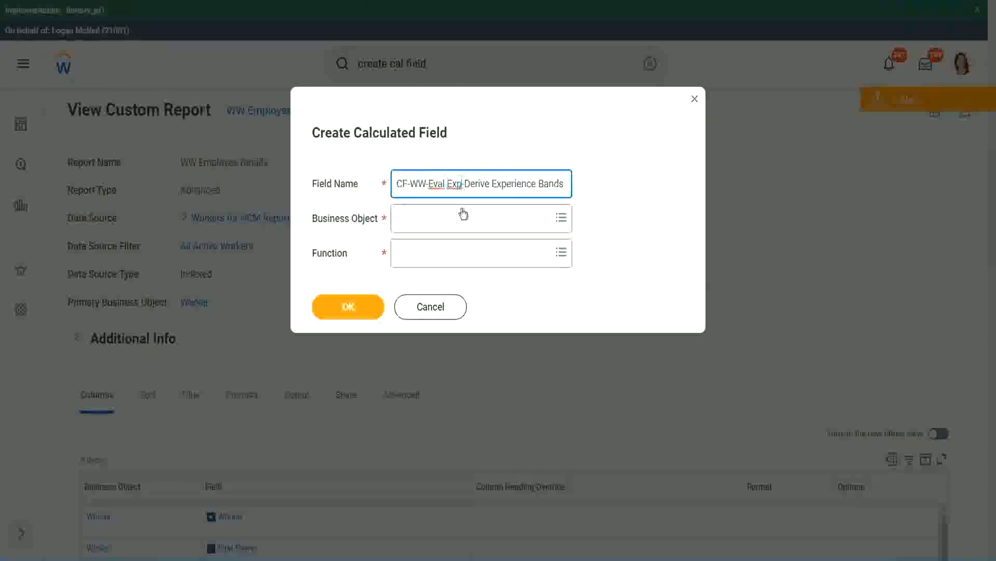
{"action": "type", "text": "bands"}
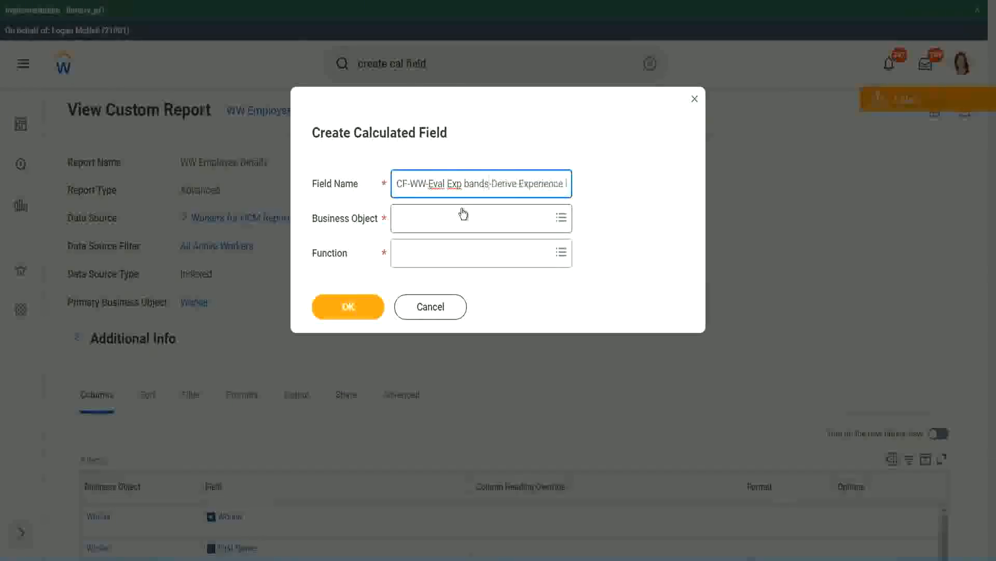
{"action": "key", "text": "Left"}
{"action": "key", "text": "Left"}
{"action": "key", "text": "Left"}
{"action": "key", "text": "Left"}
{"action": "key", "text": "shift+Left"}
{"action": "type", "text": "B"}
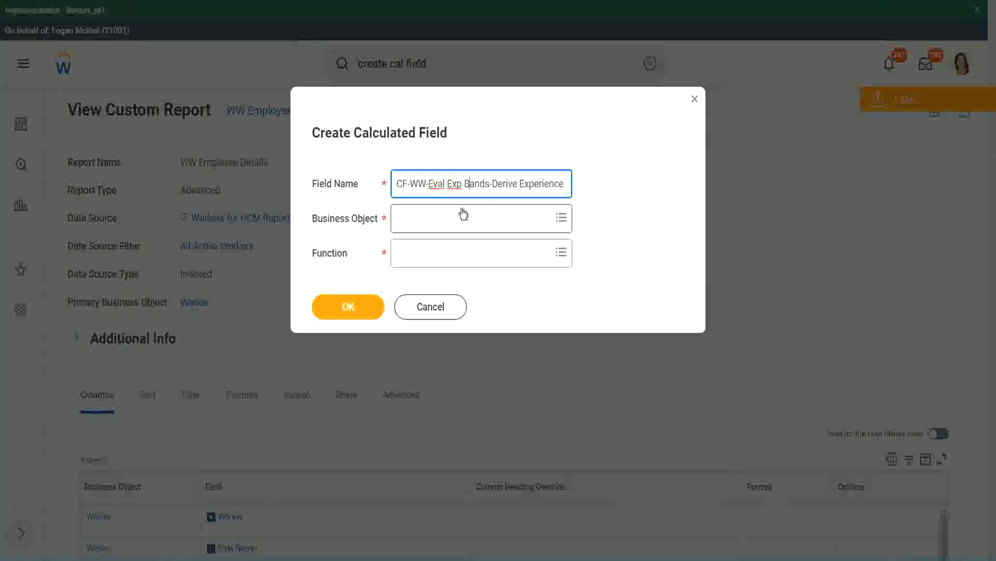
{"action": "key", "text": "Right"}
{"action": "key", "text": "Right"}
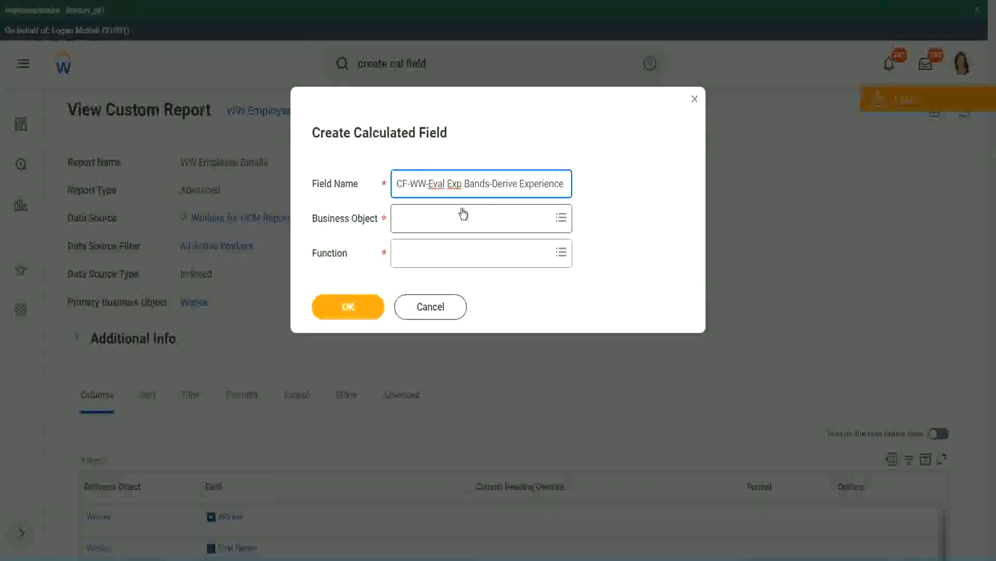
Step: Append "Bands from Years of" to the end of the new calculated field's name
{"action": "key", "text": "End"}
{"action": "type", "text": "Band"}
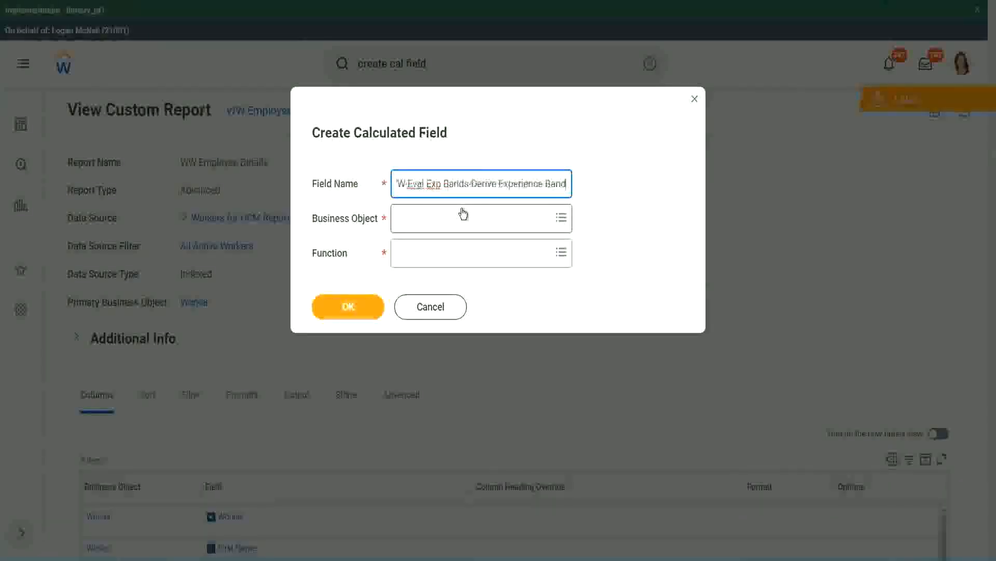
{"action": "type", "text": "s from Years of"}
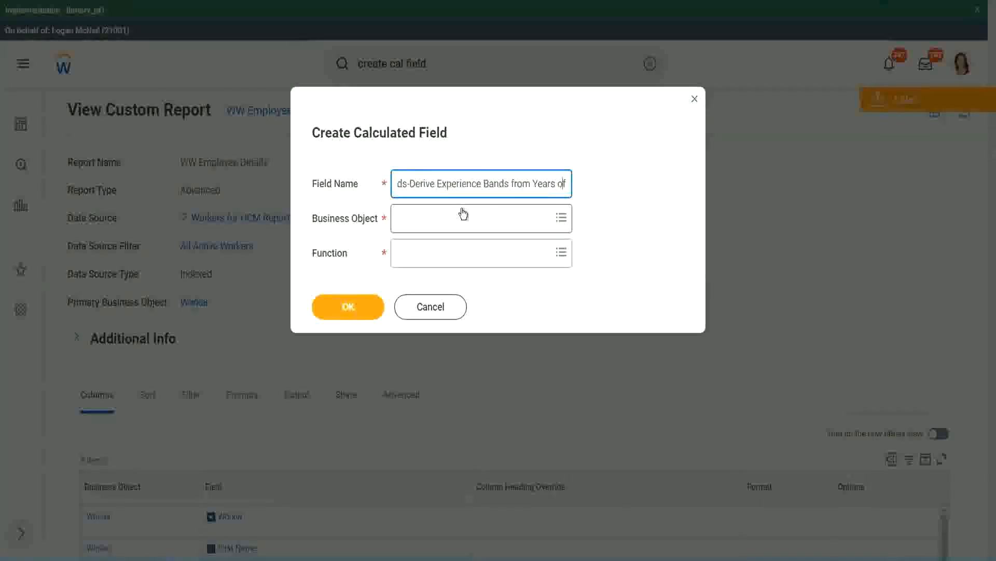
Step: Replace "Derive" with "Determine" in the new calculated field's name
{"action": "key", "text": "Left"}
{"action": "key", "text": "Left"}
{"action": "key", "text": "Left"}
{"action": "key", "text": "Left"}
{"action": "key", "text": "Left"}
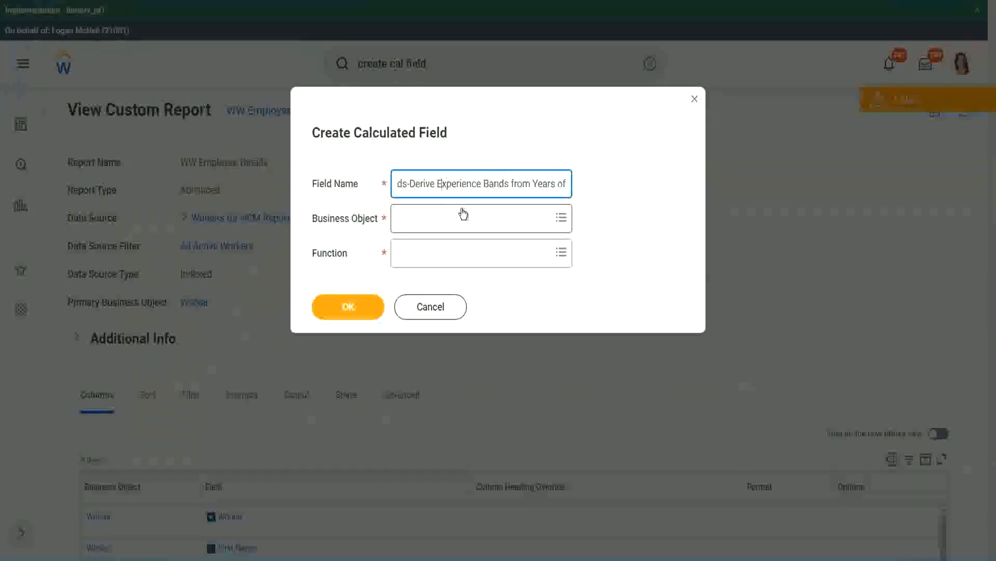
{"action": "key", "text": "shift+Left"}
{"action": "key", "text": "shift+Left"}
{"action": "key", "text": "shift+Left"}
{"action": "key", "text": "shift+Left"}
{"action": "key", "text": "shift+Left"}
{"action": "key", "text": "shift+Left"}
{"action": "type", "text": "Determine"}
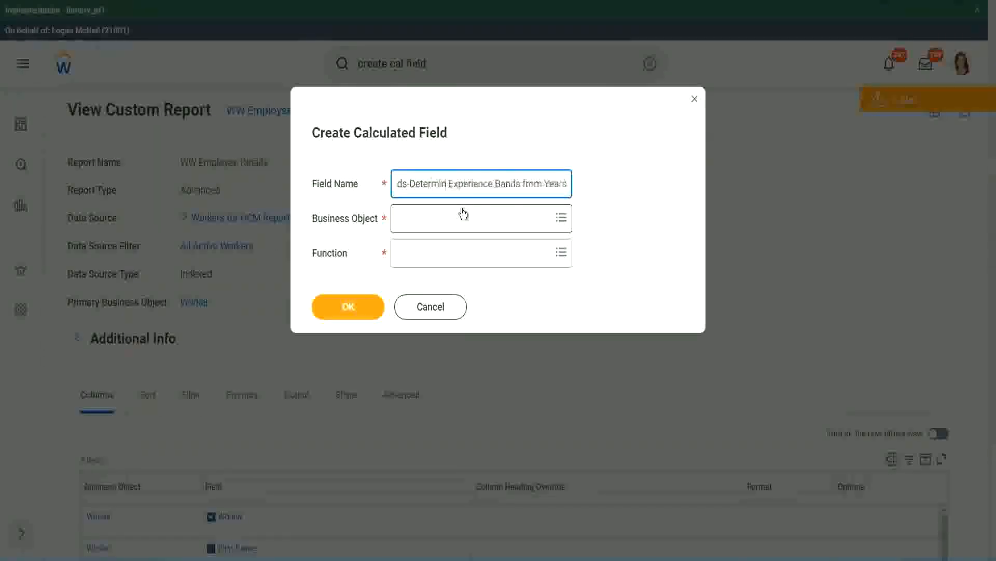
Step: Complete the field name with "Service" so it ends in "Determine Experience Bands from Years of Service"
{"action": "key", "text": "Right"}
{"action": "key", "text": "Right"}
{"action": "key", "text": "Right"}
{"action": "key", "text": "Right"}
{"action": "key", "text": "Right"}
{"action": "key", "text": "Right"}
{"action": "key", "text": "Right"}
{"action": "key", "text": "Right"}
{"action": "key", "text": "Right"}
{"action": "key", "text": "Right"}
{"action": "key", "text": "Right"}
{"action": "key", "text": "Right"}
{"action": "key", "text": "Right"}
{"action": "key", "text": "Right"}
{"action": "key", "text": "Right"}
{"action": "key", "text": "Right"}
{"action": "key", "text": "Right"}
{"action": "key", "text": "Right"}
{"action": "key", "text": "Right"}
{"action": "key", "text": "Right"}
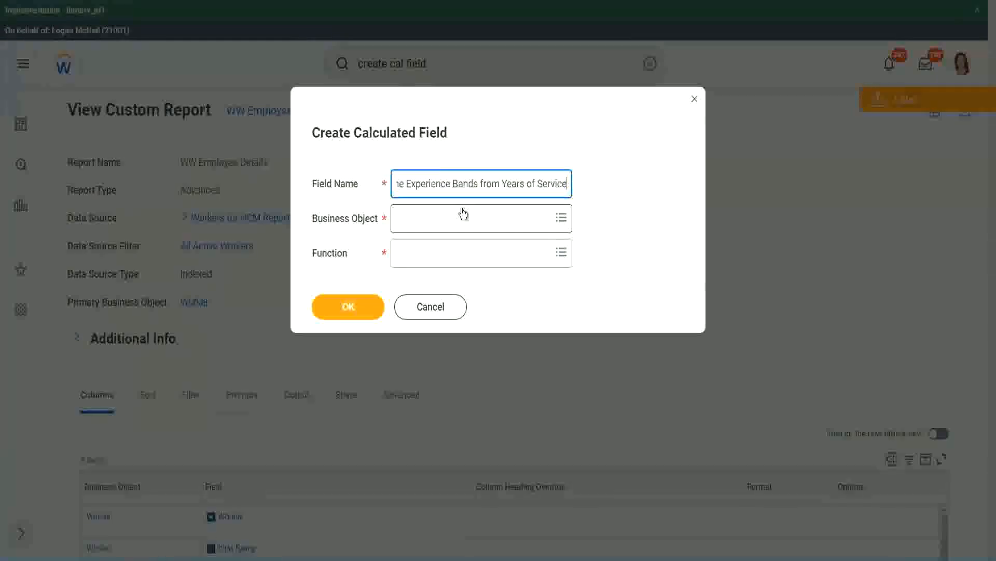
Step: Search the business objects for "worker" and set the field's business object to Worker
{"action": "left_click", "coordinate": [443, 219]}
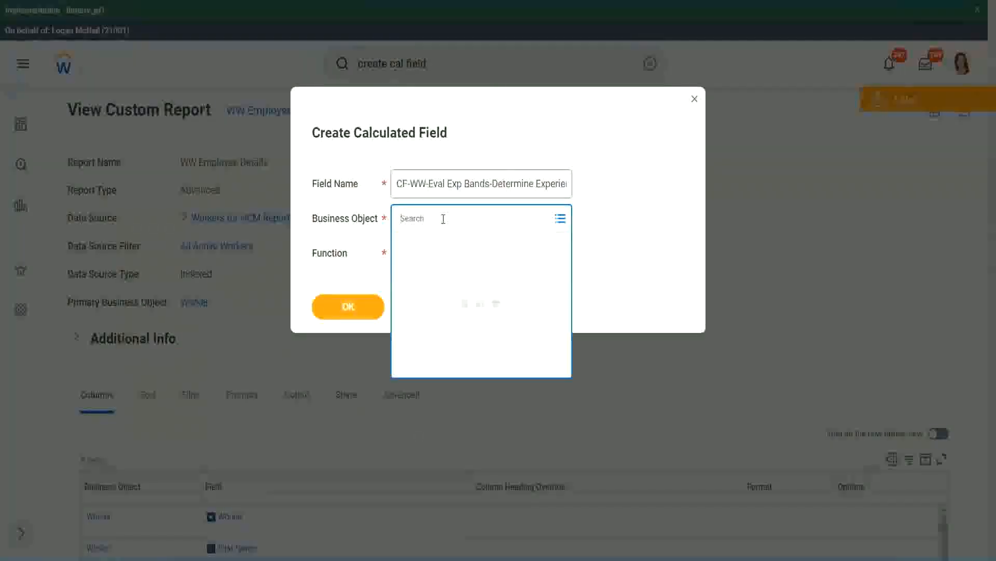
{"action": "type", "text": "work"}
{"action": "key", "text": "Return"}
{"action": "type", "text": "er"}
{"action": "key", "text": "Return"}
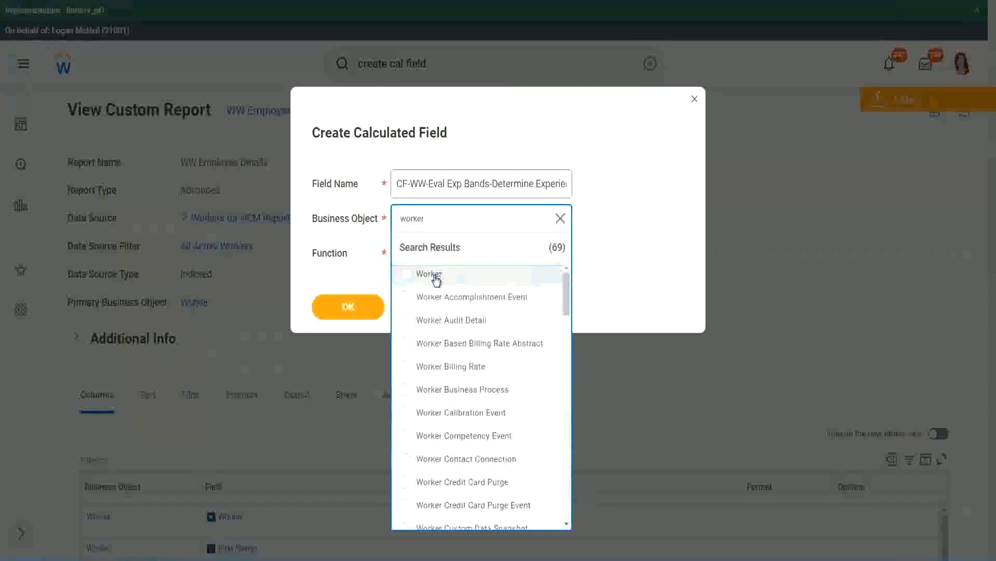
{"action": "left_click", "coordinate": [435, 279]}
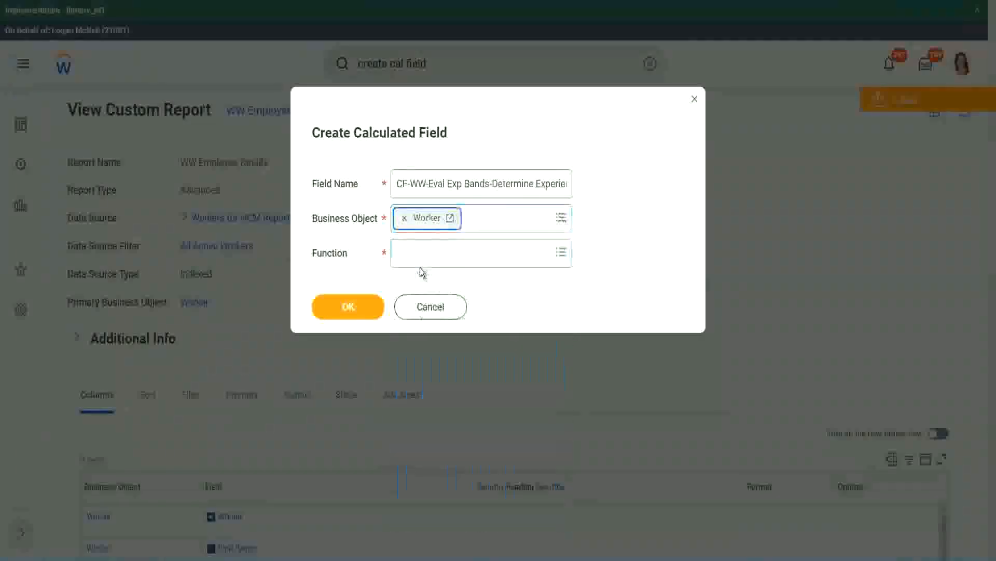
Step: Search the functions for "eval exp" and set the field's function to Evaluate Expression Band
{"action": "left_click", "coordinate": [421, 250]}
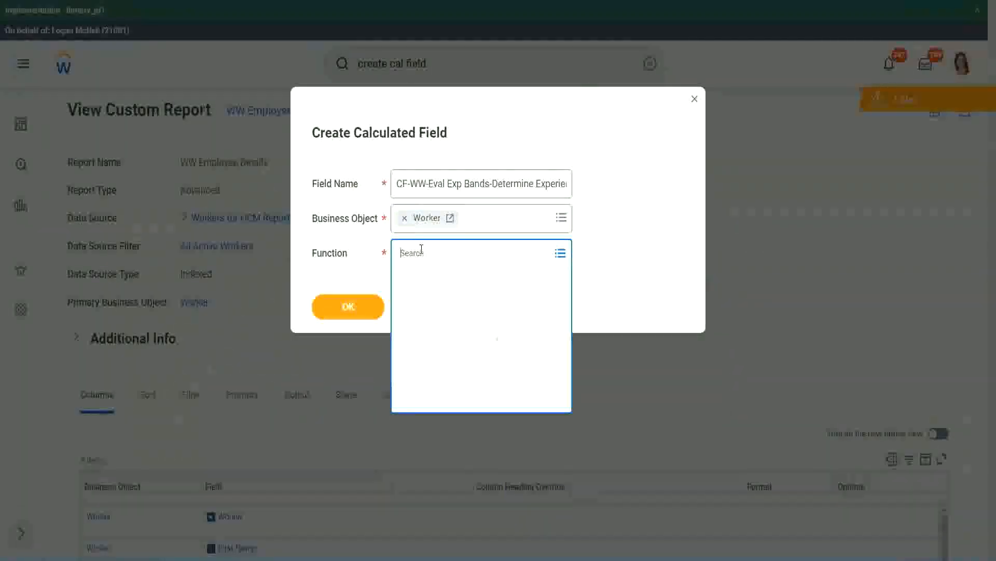
{"action": "type", "text": "eval ex"}
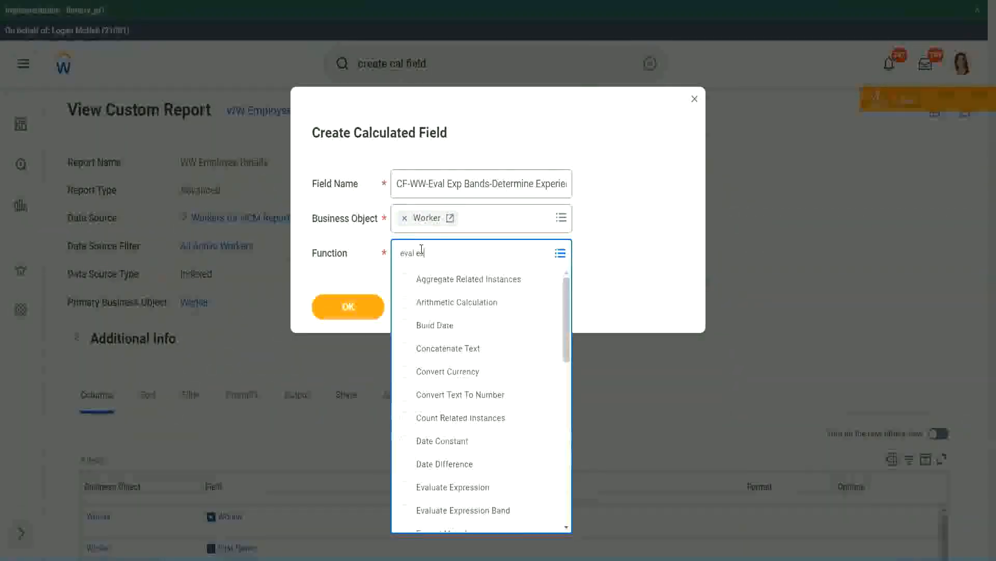
{"action": "type", "text": "p"}
{"action": "key", "text": "Return"}
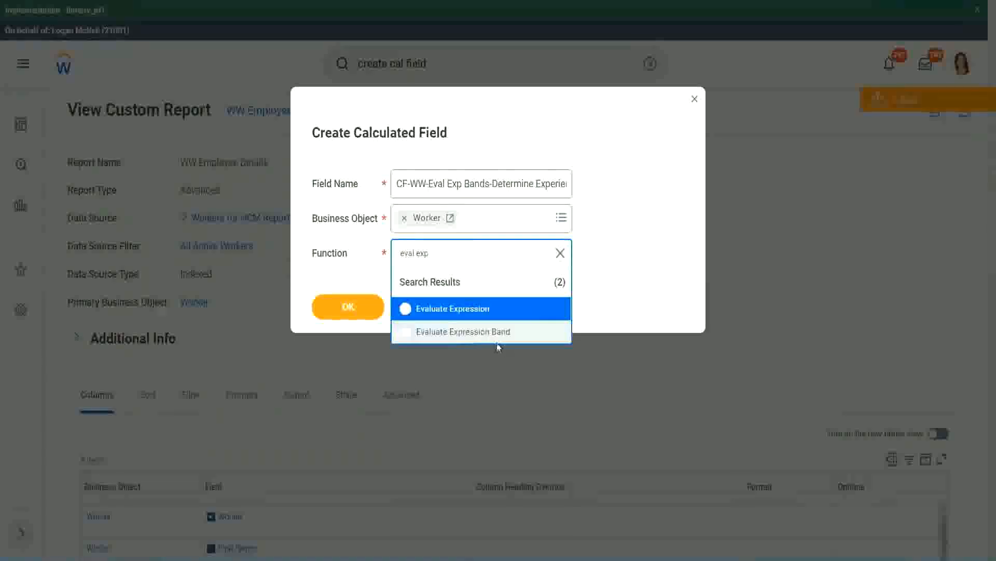
{"action": "left_click", "coordinate": [502, 337]}
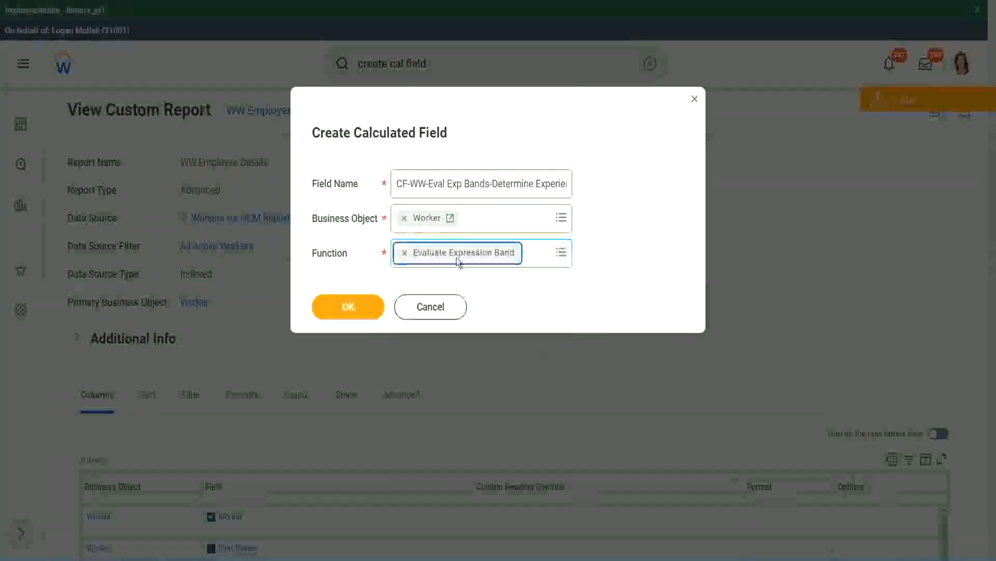
Step: Change "Bands" to "Band" after "Eval Exp" in the field name and continue to the calculation definition
{"action": "left_click", "coordinate": [490, 184]}
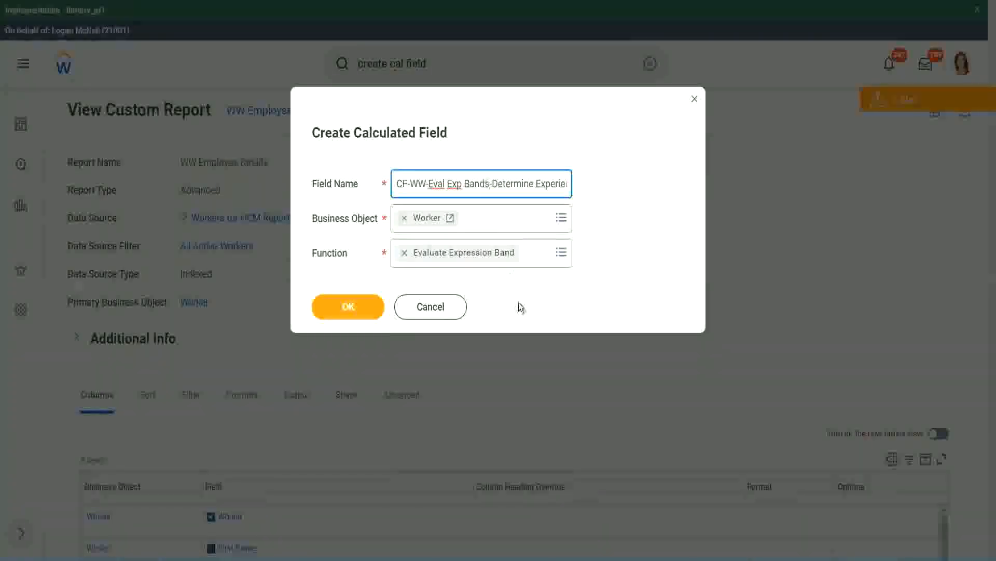
{"action": "key", "text": "BackSpace"}
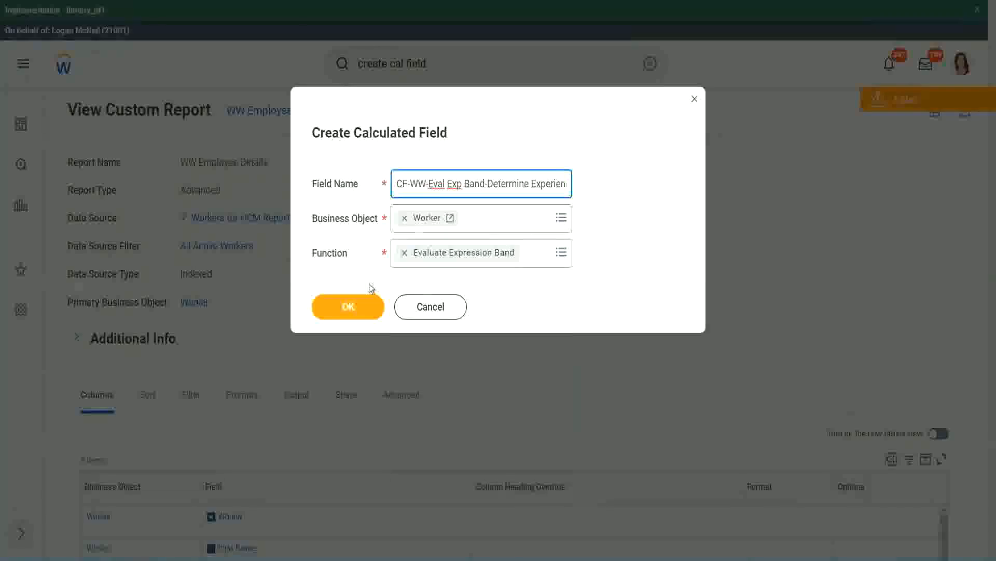
{"action": "left_click", "coordinate": [349, 306]}
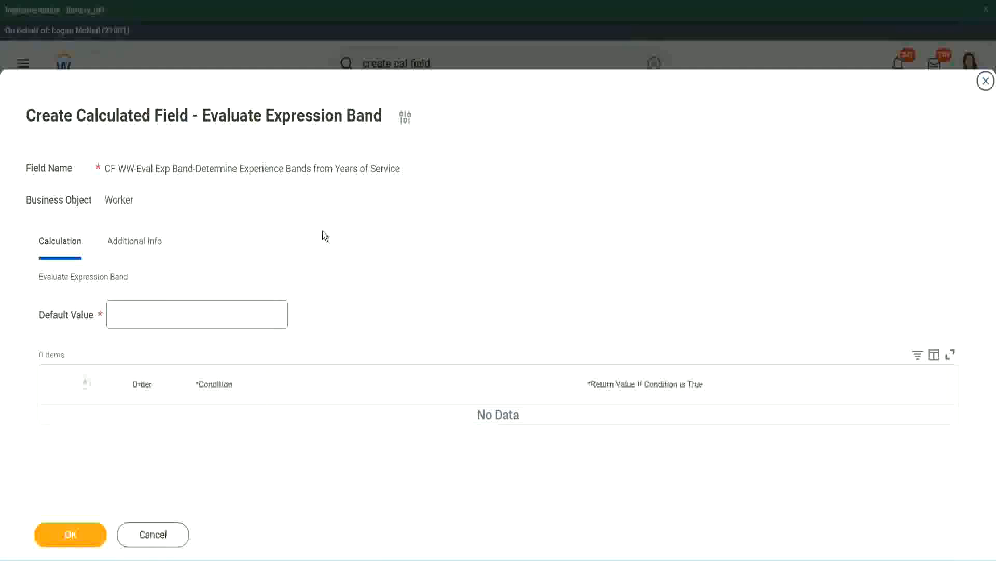
Step: Set the default value to "-" and add a first condition row
{"action": "left_click", "coordinate": [145, 320]}
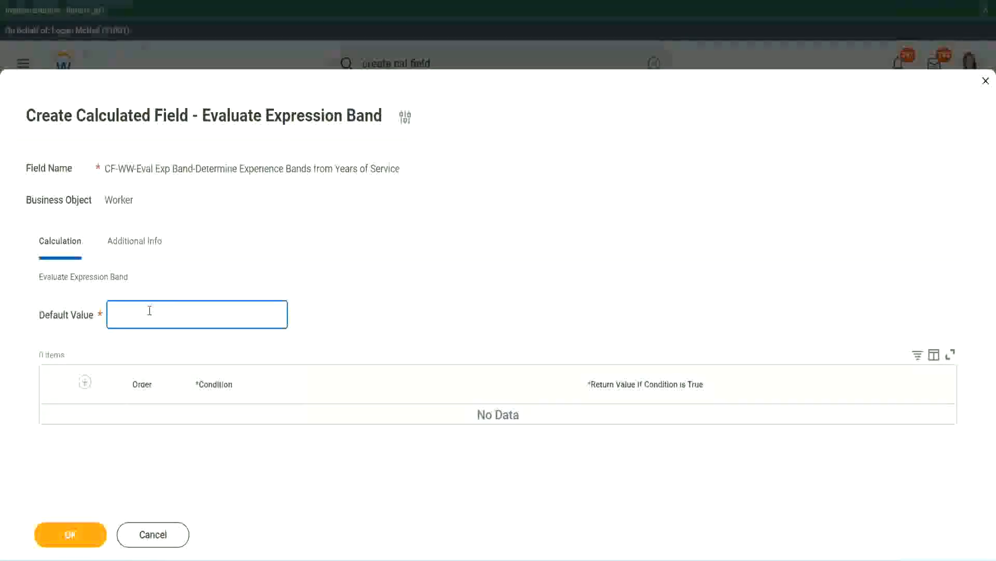
{"action": "type", "text": "N"}
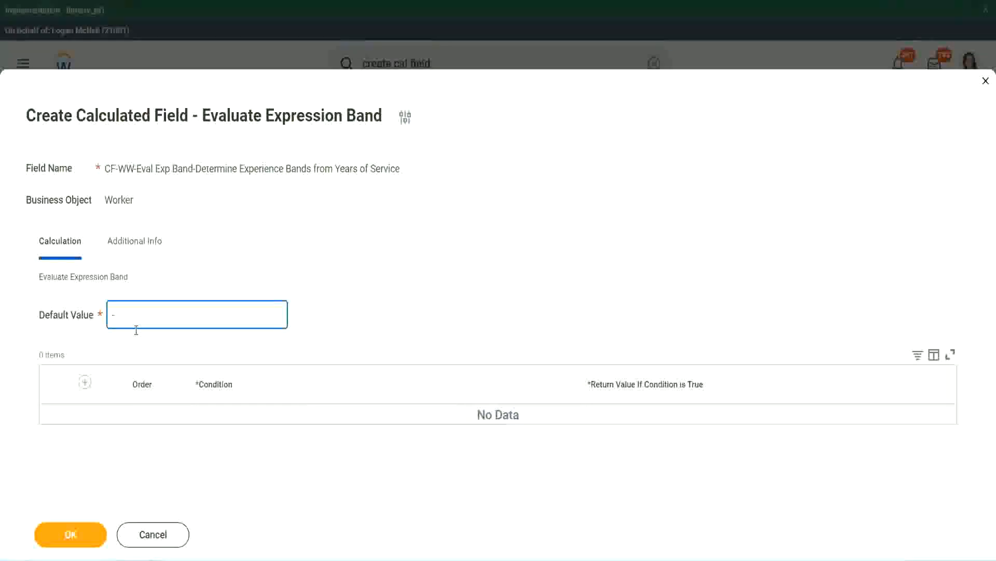
{"action": "left_click", "coordinate": [87, 385]}
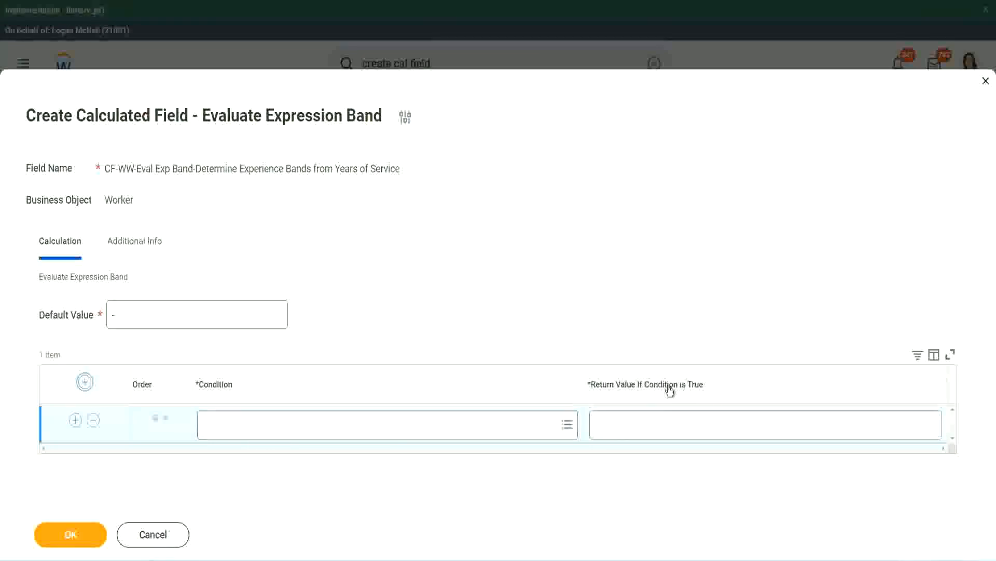
{"action": "left_click", "coordinate": [649, 423]}
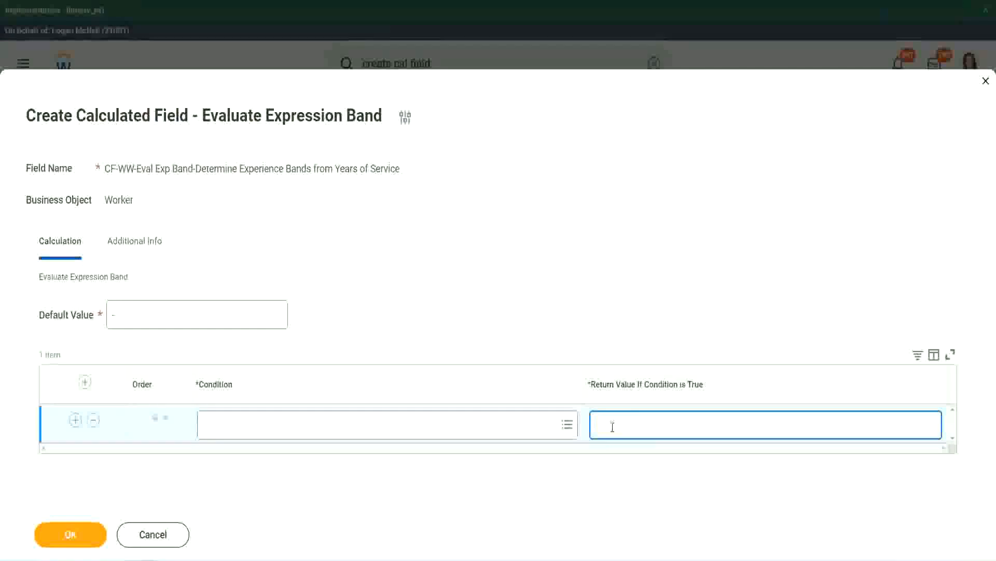
{"action": "type", "text": "adkadjaidjaidjai"}
{"action": "key", "text": "BackSpace"}
{"action": "key", "text": "BackSpace"}
{"action": "key", "text": "BackSpace"}
{"action": "key", "text": "BackSpace"}
{"action": "key", "text": "BackSpace"}
{"action": "key", "text": "BackSpace"}
{"action": "key", "text": "BackSpace"}
{"action": "key", "text": "BackSpace"}
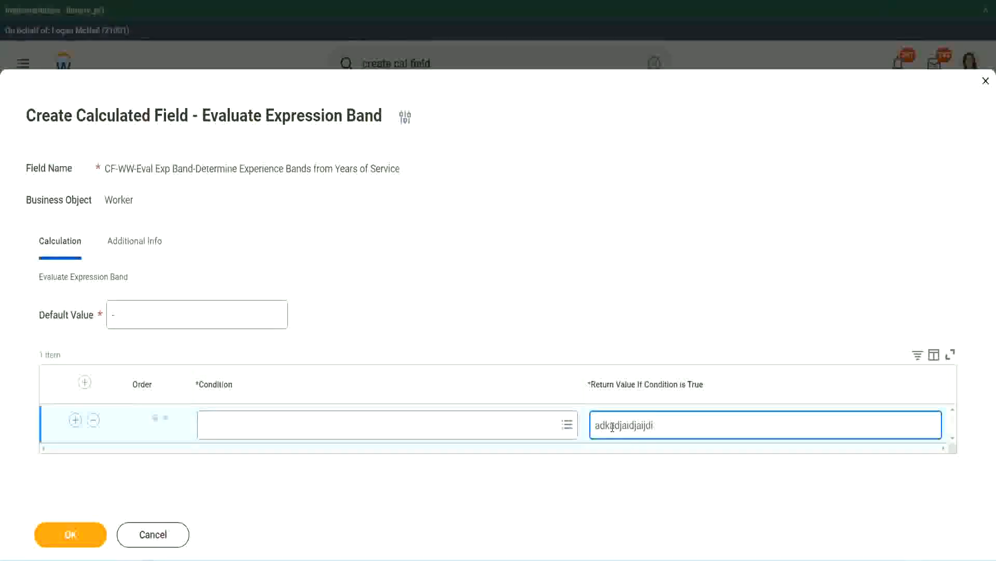
{"action": "key", "text": "BackSpace"}
{"action": "key", "text": "BackSpace"}
{"action": "key", "text": "BackSpace"}
{"action": "key", "text": "BackSpace"}
{"action": "key", "text": "BackSpace"}
{"action": "key", "text": "BackSpace"}
{"action": "key", "text": "BackSpace"}
{"action": "key", "text": "BackSpace"}
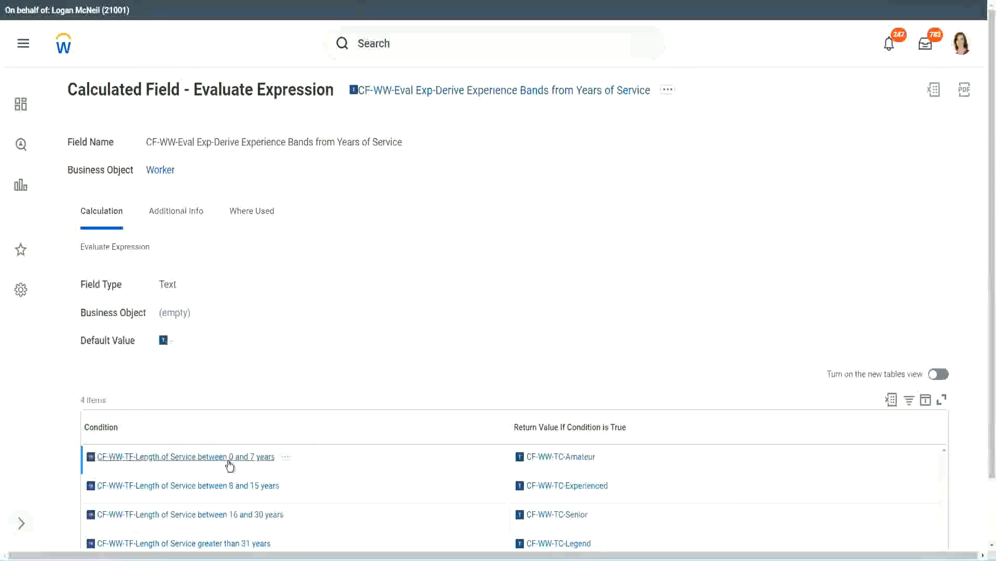
Step: Copy "CF-WW-TF-Length of Service between 0 and 7 years" from the existing Evaluate Expression field as the first row's condition, with return value "Amateur"
{"action": "right_click", "coordinate": [230, 465]}
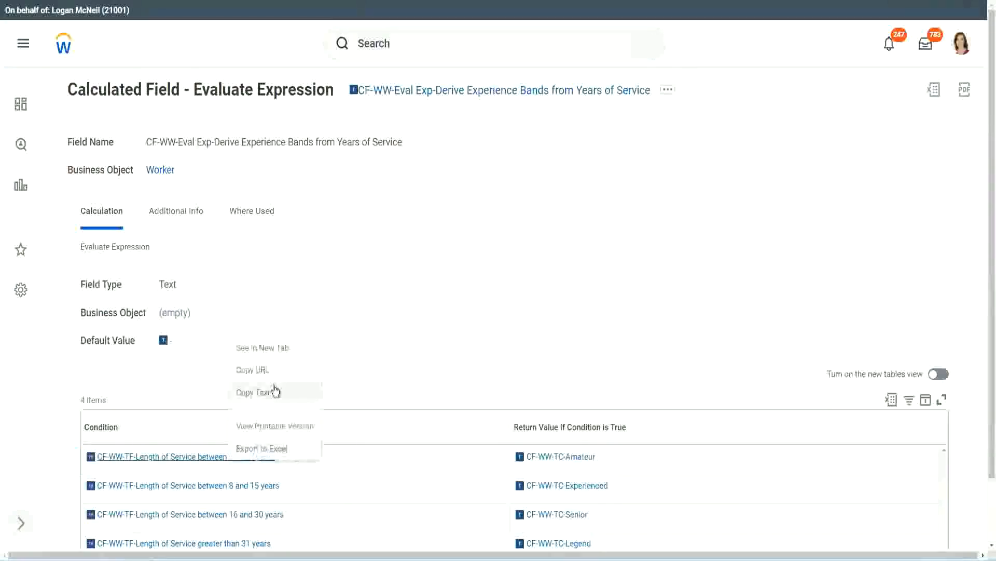
{"action": "left_click", "coordinate": [265, 393]}
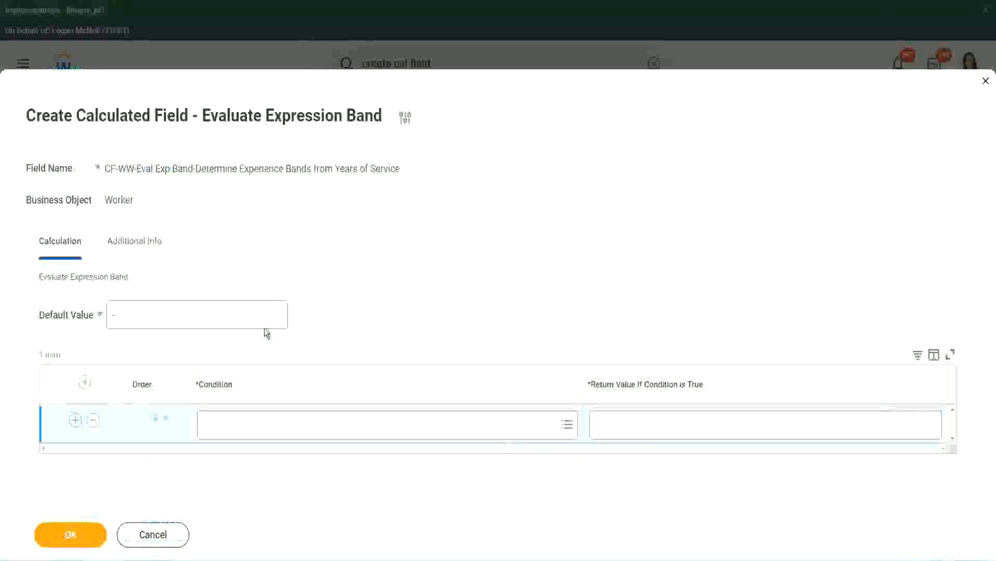
{"action": "left_click", "coordinate": [252, 433]}
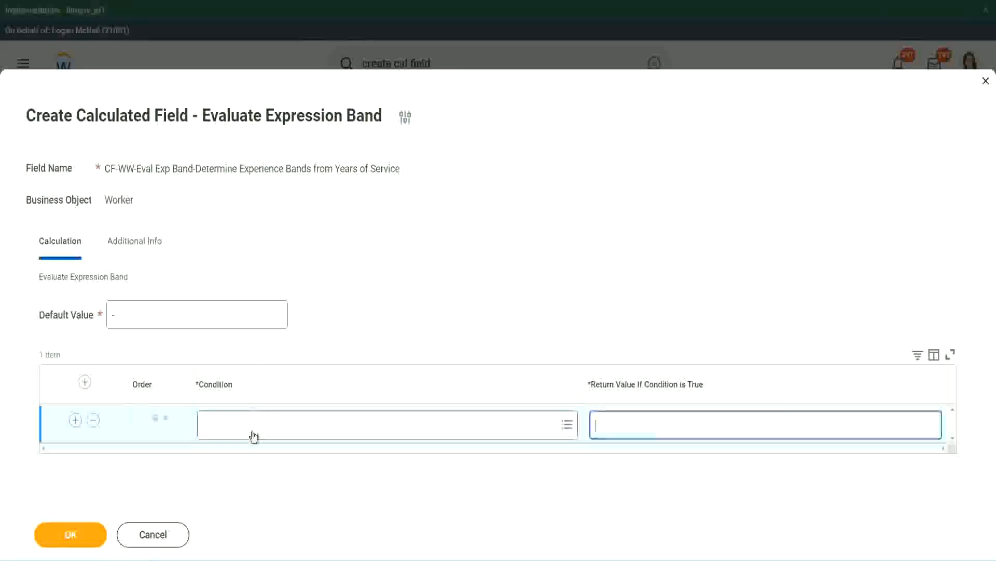
{"action": "key", "text": "ctrl+v"}
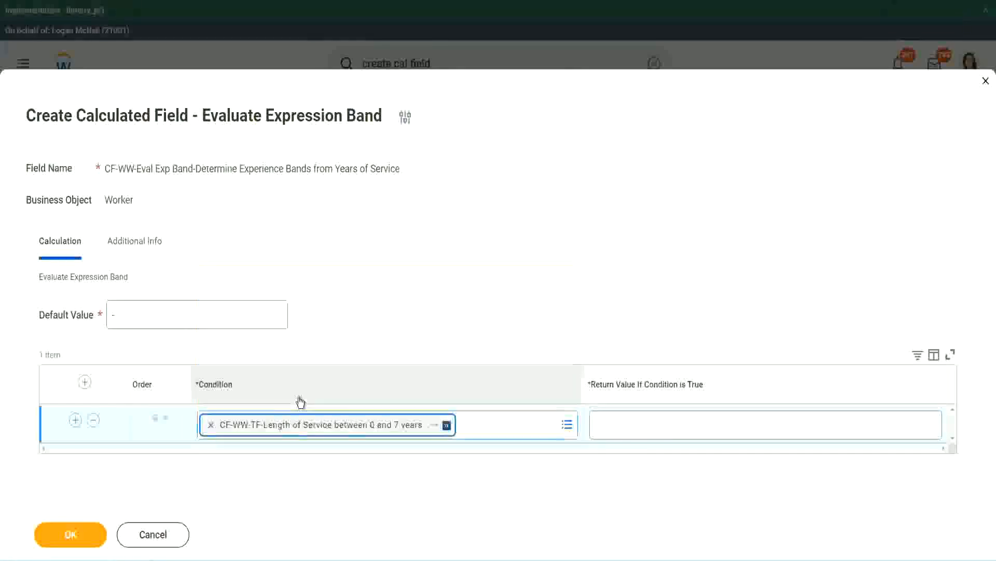
{"action": "left_click", "coordinate": [629, 415]}
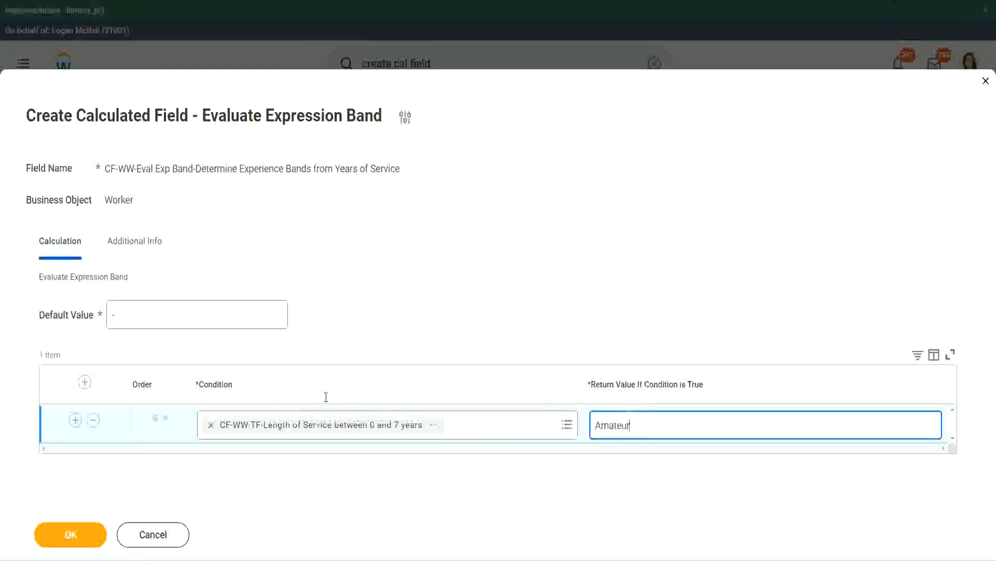
Step: Add three more empty condition rows below the Amateur row
{"action": "left_click", "coordinate": [75, 420]}
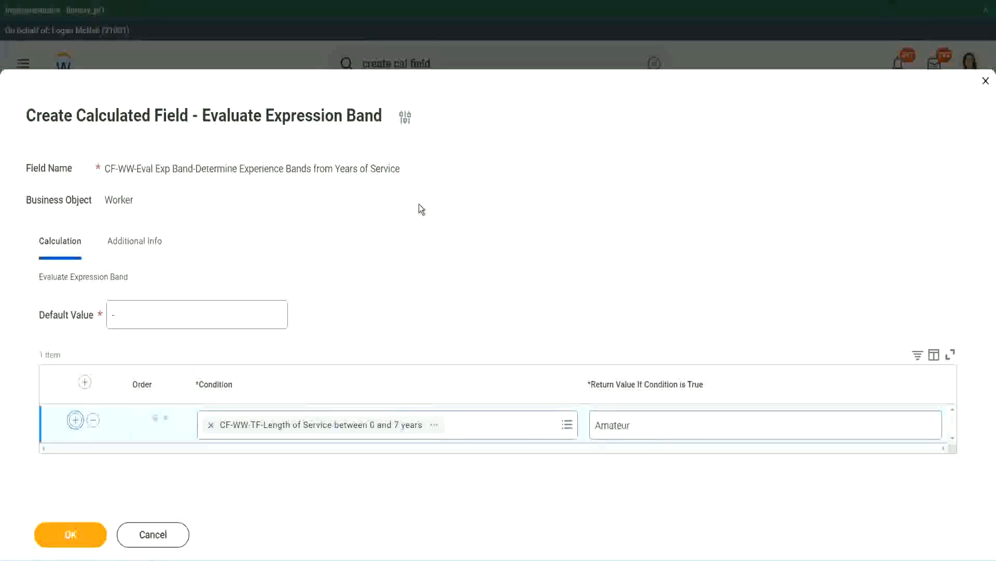
{"action": "left_click", "coordinate": [74, 458]}
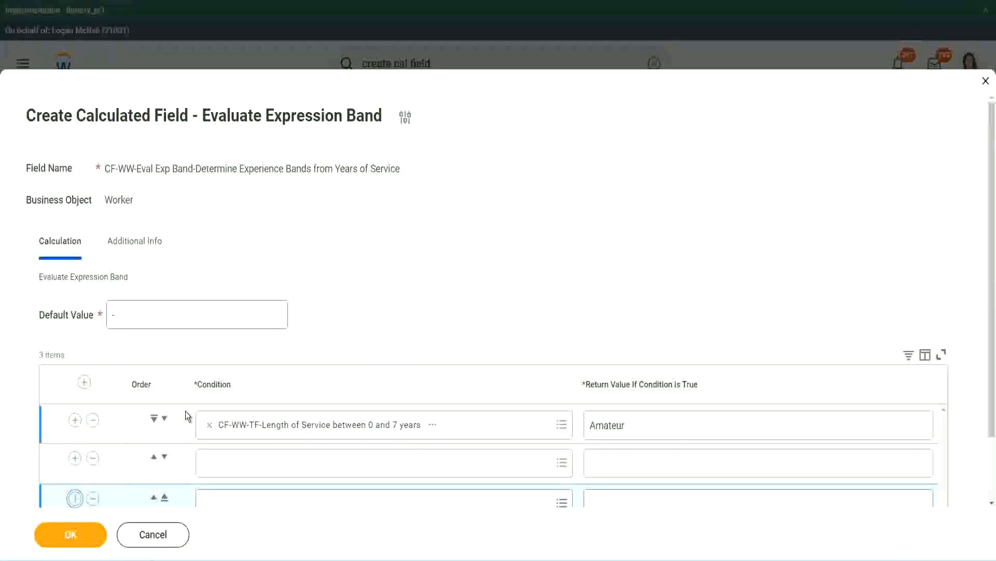
{"action": "left_click", "coordinate": [75, 498]}
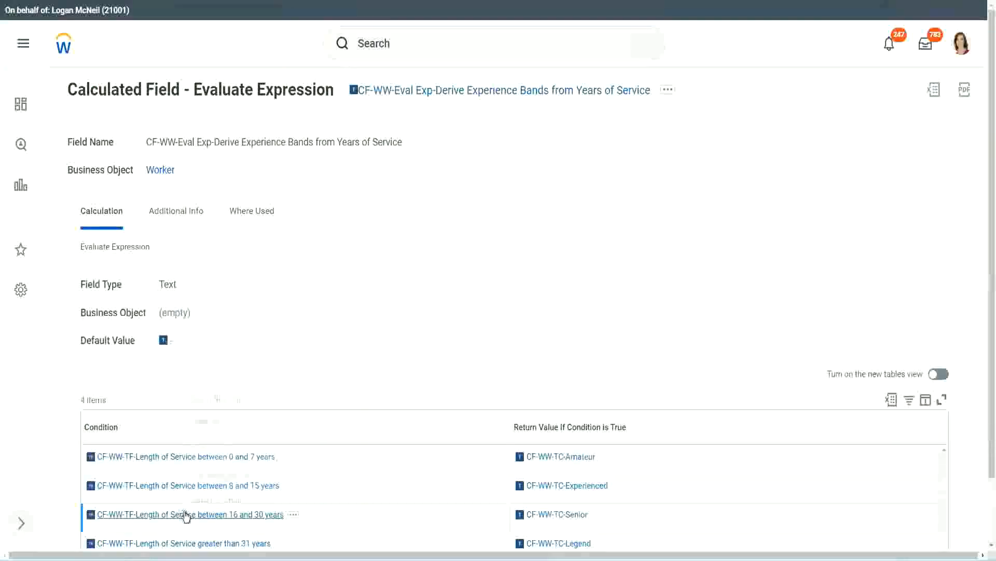
Step: Copy the existing field's "CF-WW-TF-Length of Service between 16 and 30 years" condition into the second row and move that row down to third place
{"action": "right_click", "coordinate": [187, 514]}
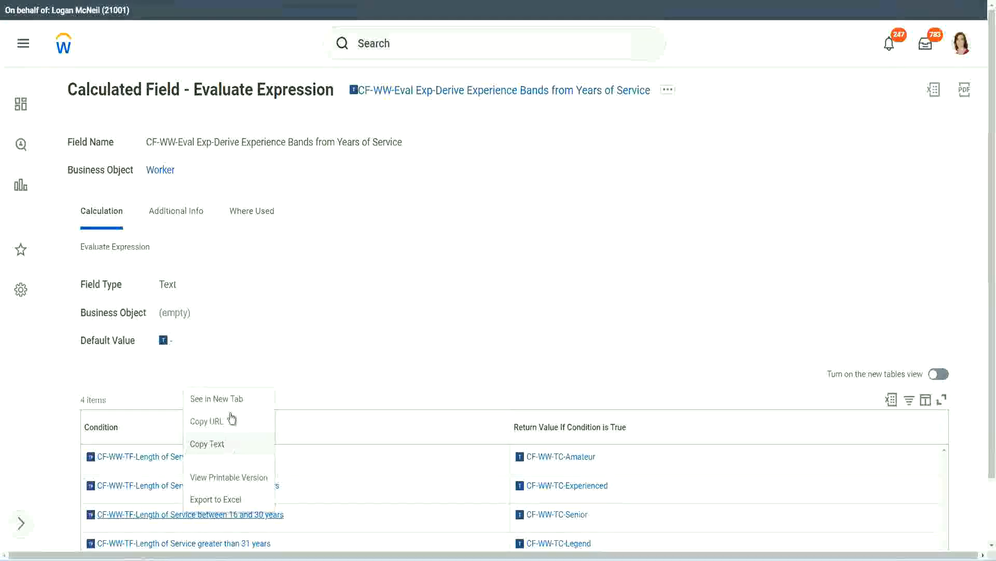
{"action": "left_click", "coordinate": [228, 415]}
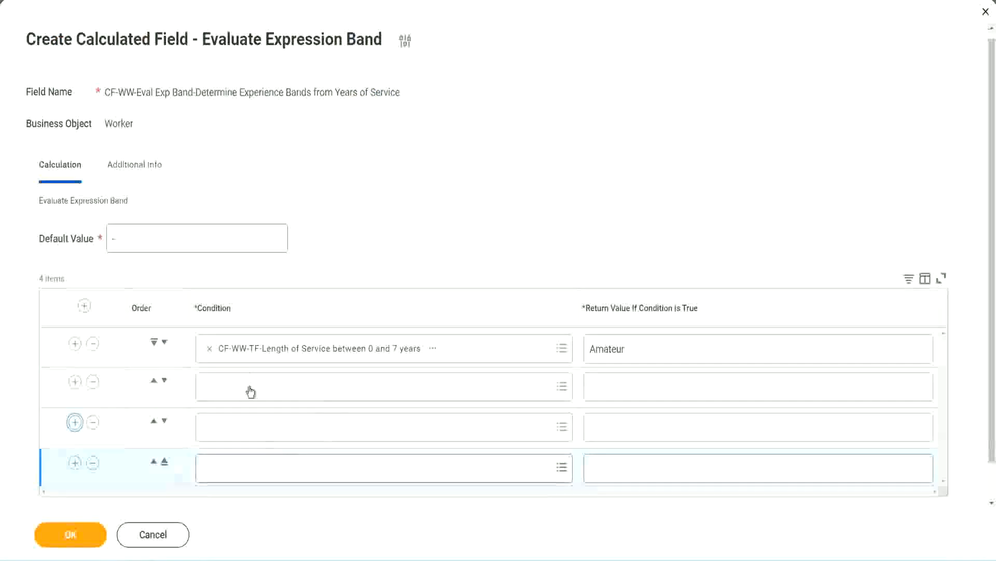
{"action": "left_click", "coordinate": [251, 388]}
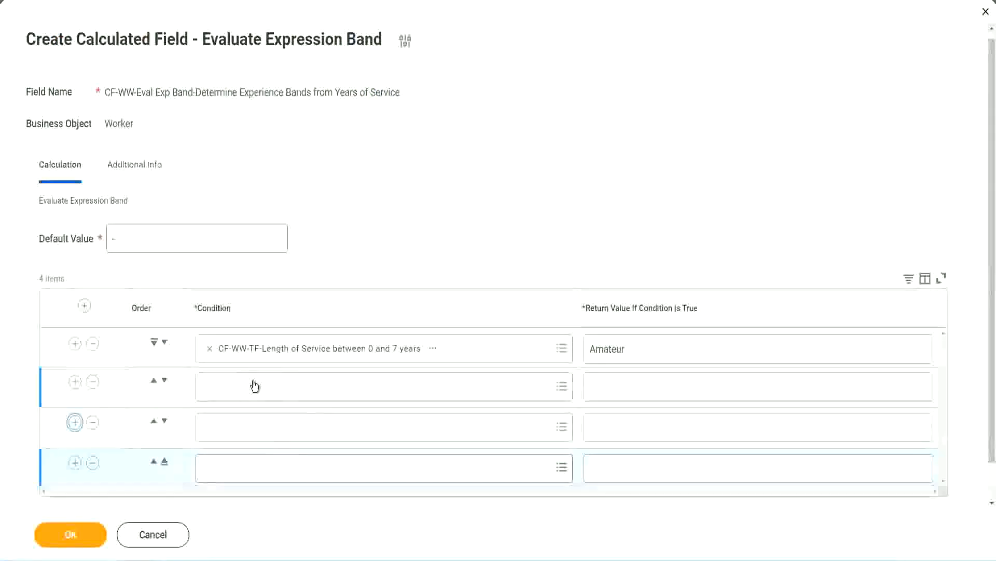
{"action": "type", "text": "CF-WW-TF-Length of Service between 16 and 30 years"}
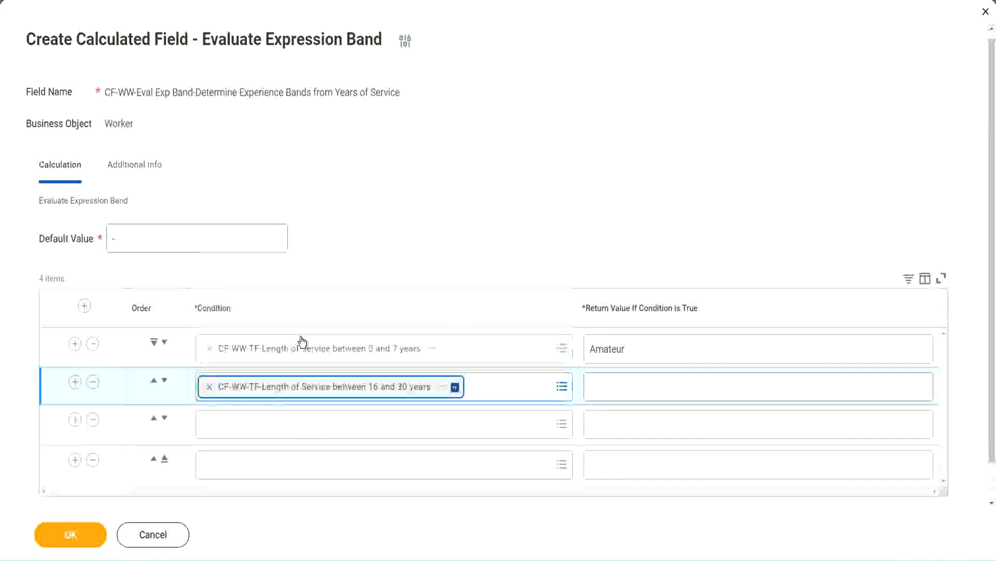
{"action": "left_click", "coordinate": [165, 380]}
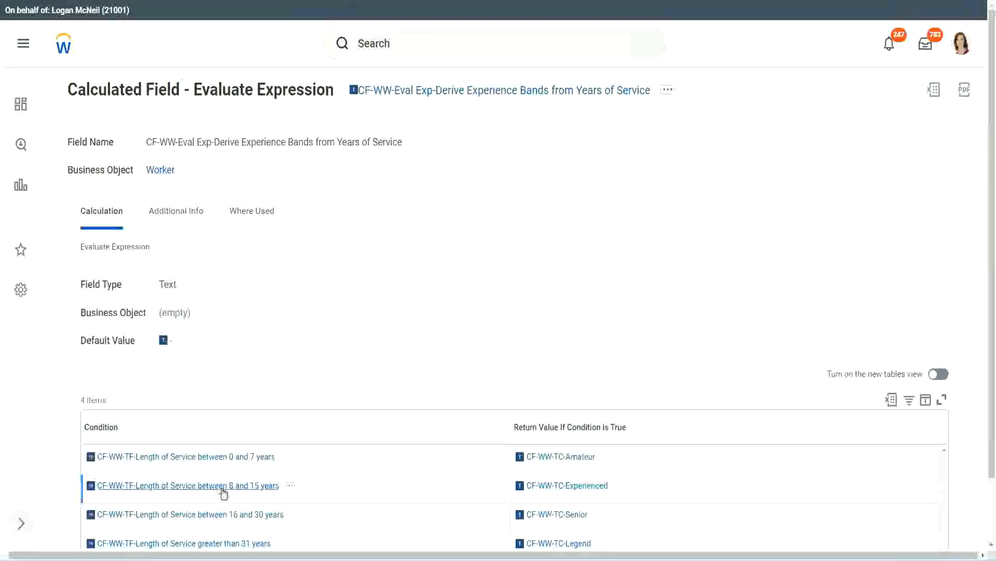
Step: Copy the existing field's "CF-WW-TF-Length of Service between 8 and 15 years" condition into the second row
{"action": "right_click", "coordinate": [224, 491]}
{"action": "left_click", "coordinate": [255, 421]}
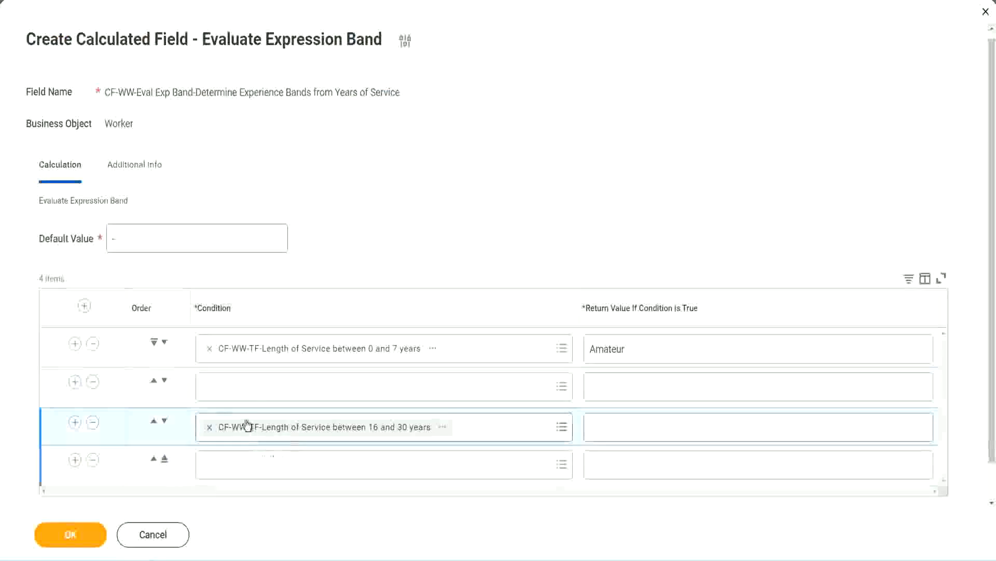
{"action": "left_click", "coordinate": [249, 397]}
{"action": "key", "text": "ctrl+v"}
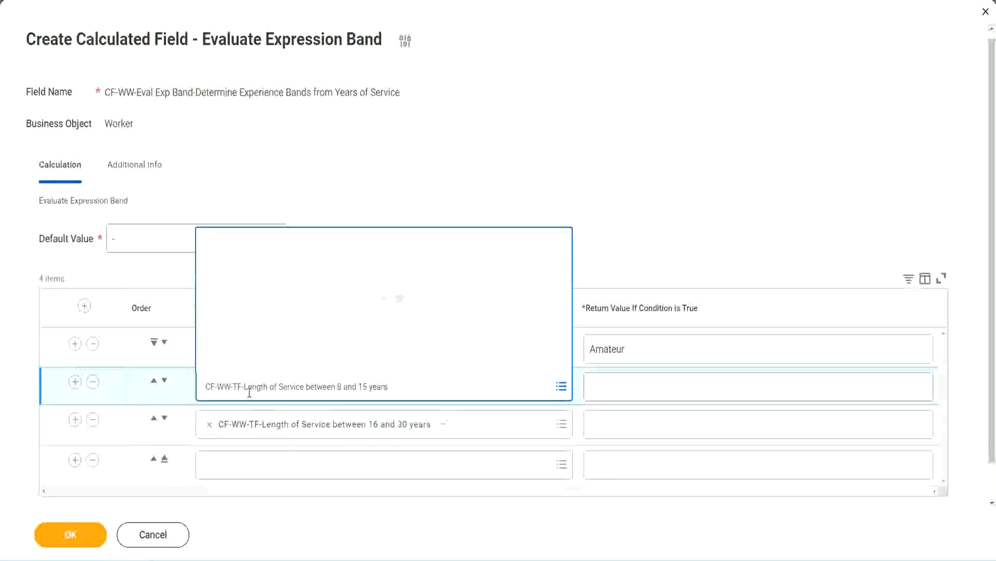
{"action": "key", "text": "Return"}
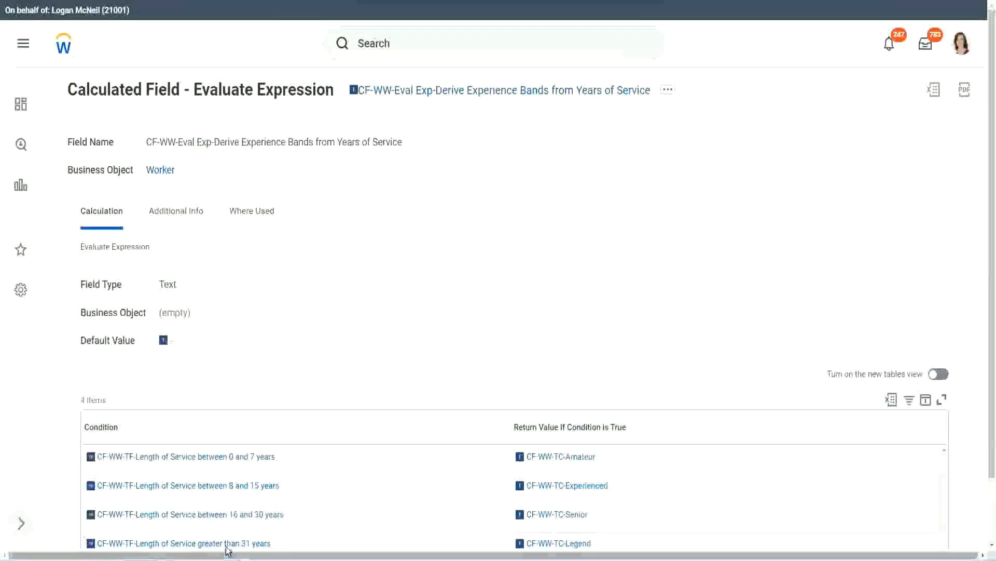
Step: Copy the existing field's "CF-WW-TF-Length of Service greater than 31 years" condition into the fourth row, with return value "Legend"
{"action": "right_click", "coordinate": [227, 549]}
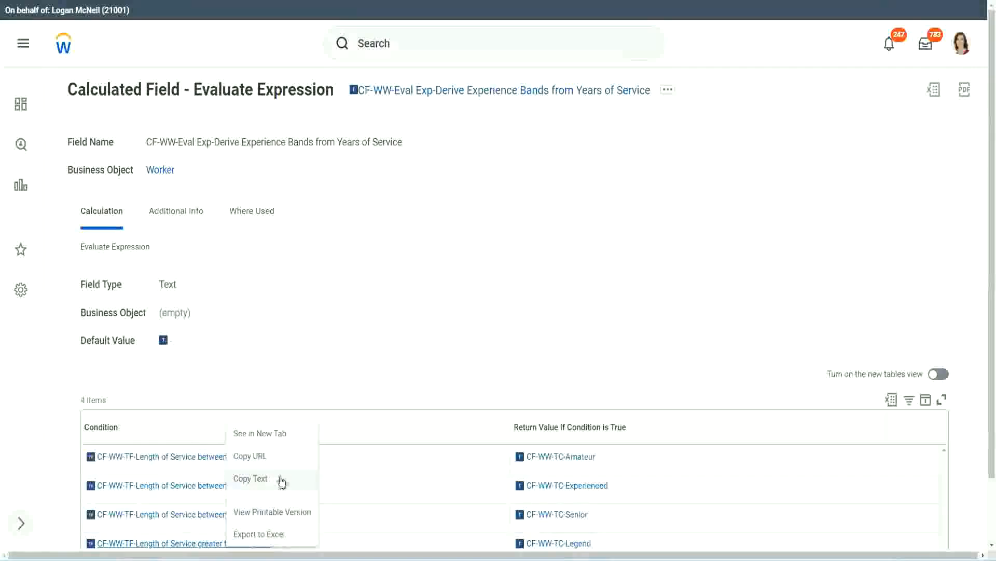
{"action": "left_click", "coordinate": [285, 489]}
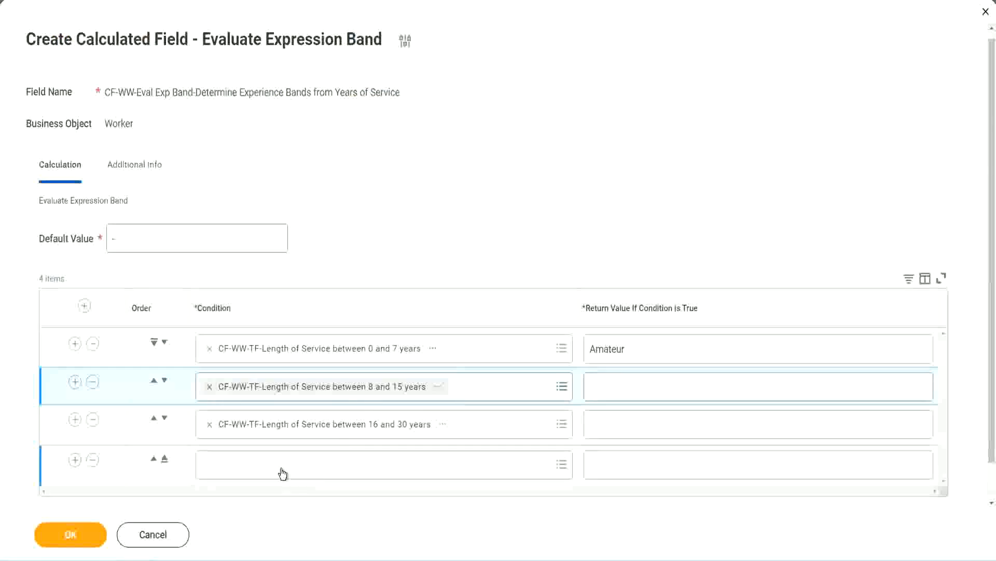
{"action": "left_click", "coordinate": [283, 473]}
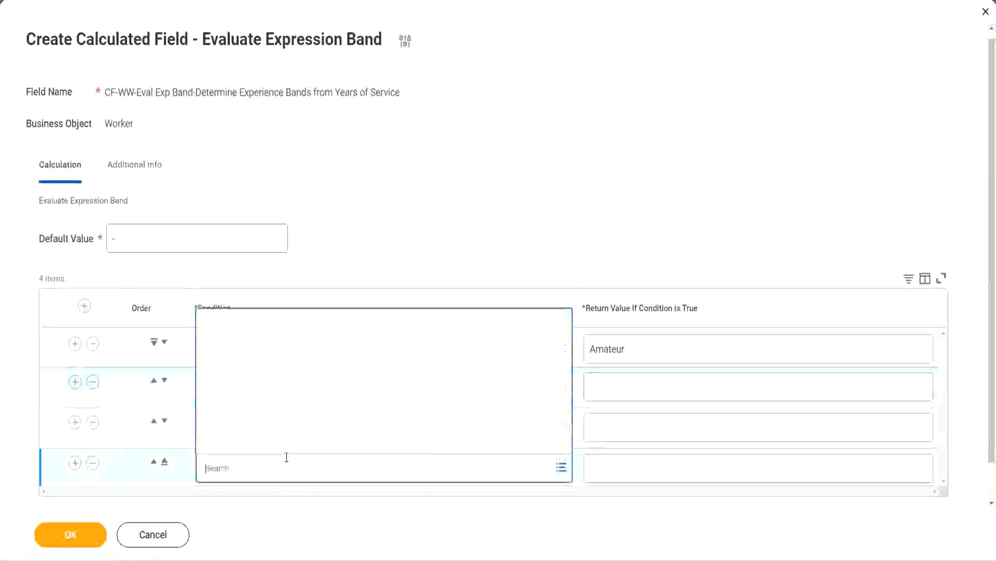
{"action": "key", "text": "ctrl+v"}
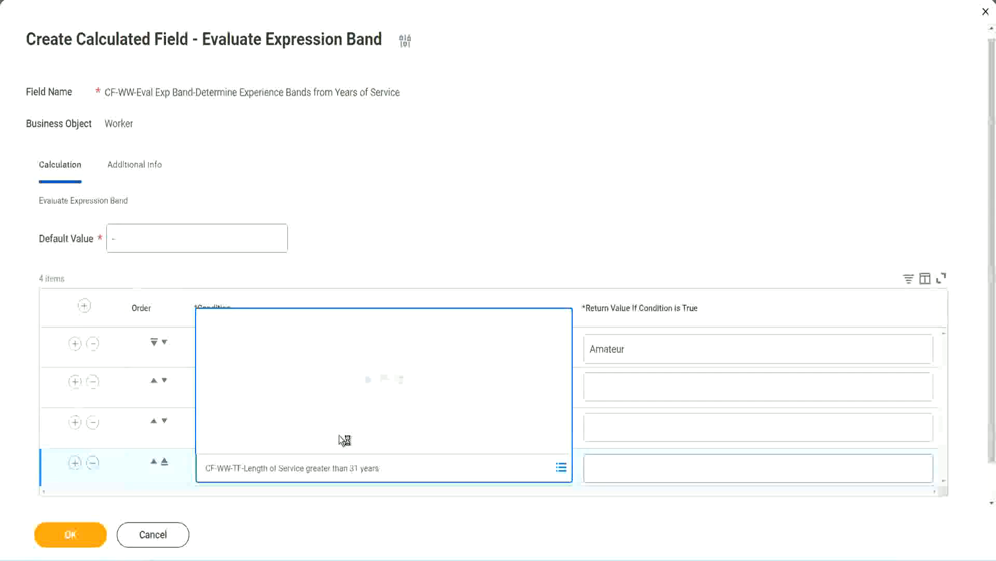
{"action": "left_click", "coordinate": [655, 467]}
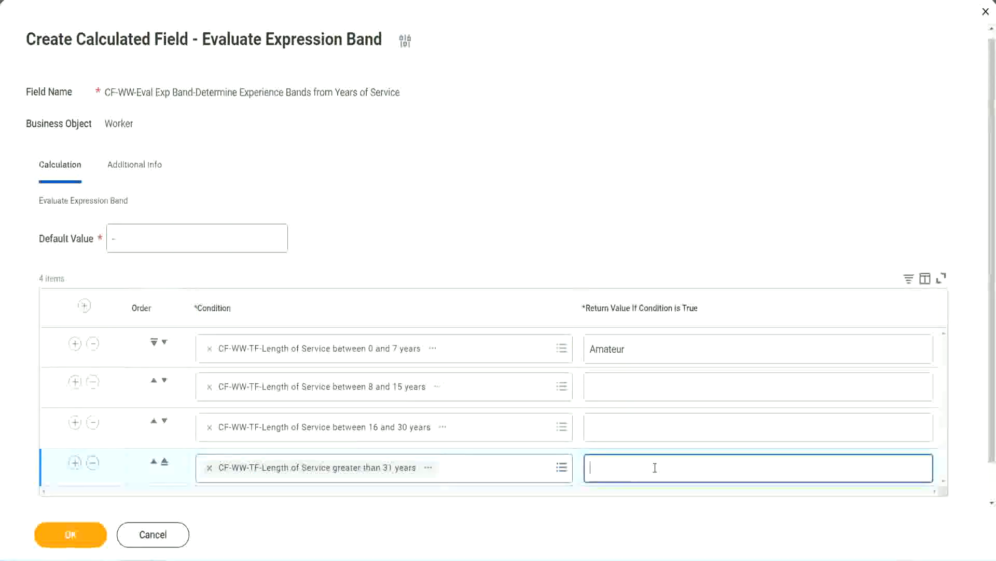
{"action": "type", "text": "Le"}
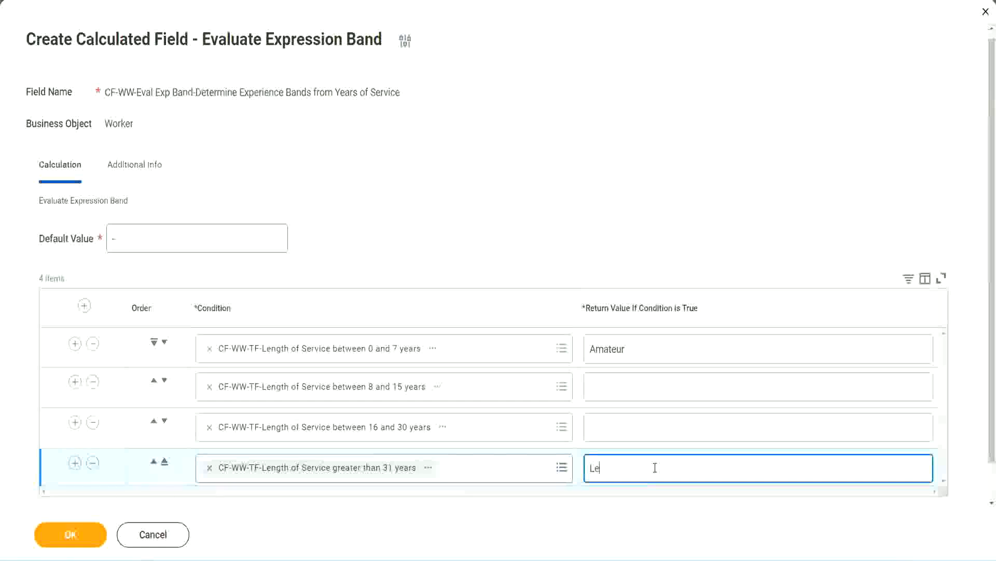
{"action": "type", "text": "gend"}
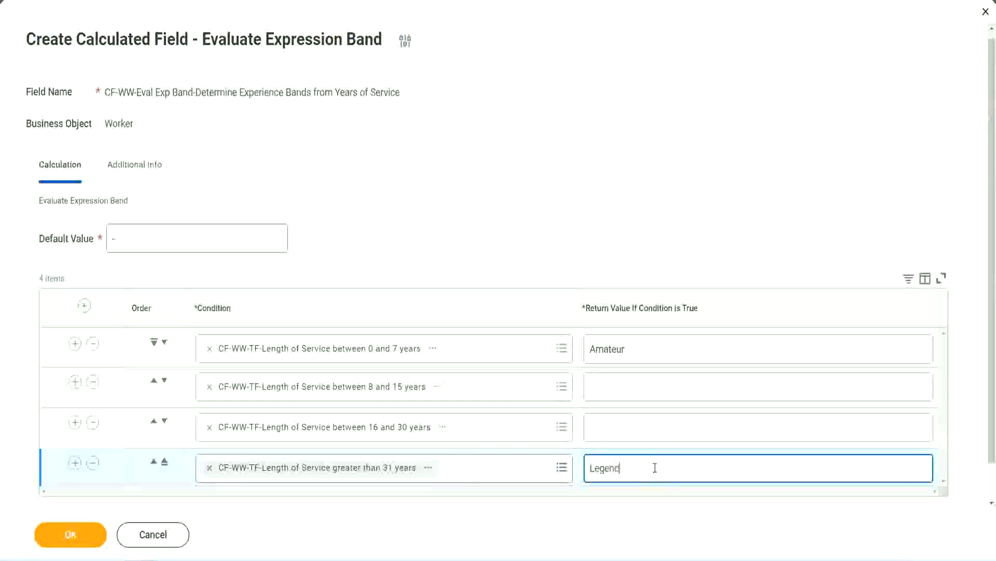
Step: Set the third row's return value to "Senior" and the second row's to "Experienced", and save the calculated field
{"action": "left_click", "coordinate": [612, 426]}
{"action": "type", "text": "Senior"}
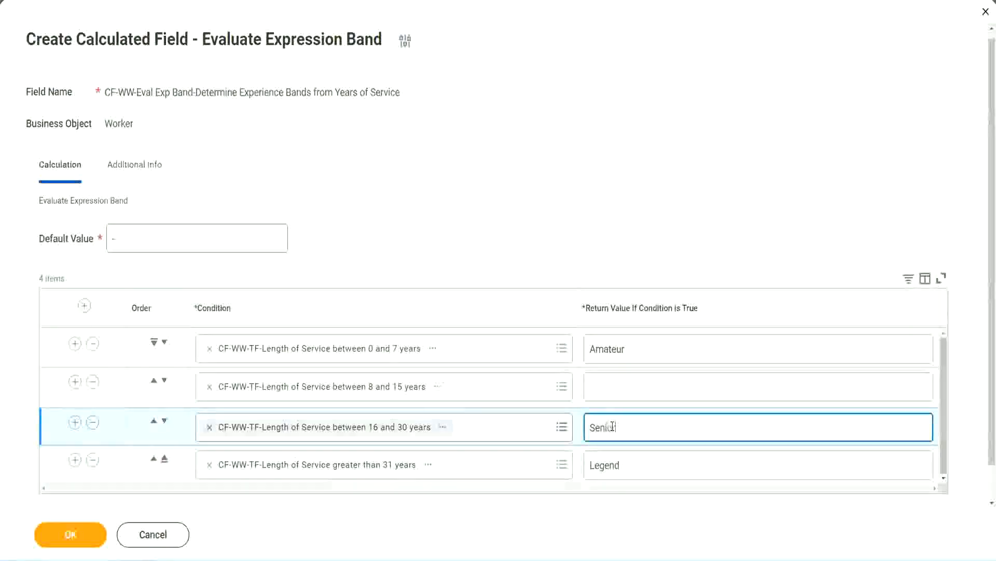
{"action": "left_click", "coordinate": [628, 388]}
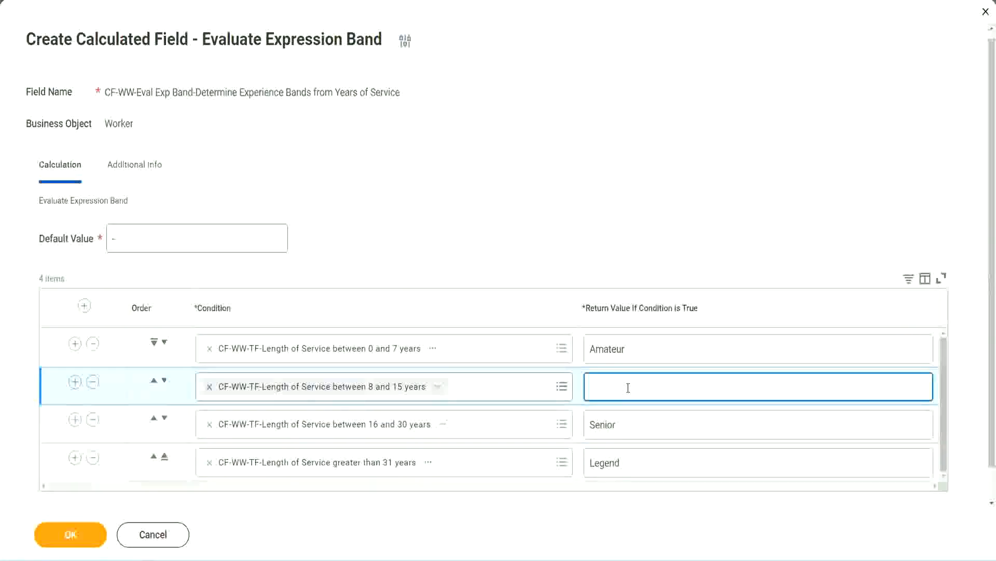
{"action": "type", "text": "Experienced"}
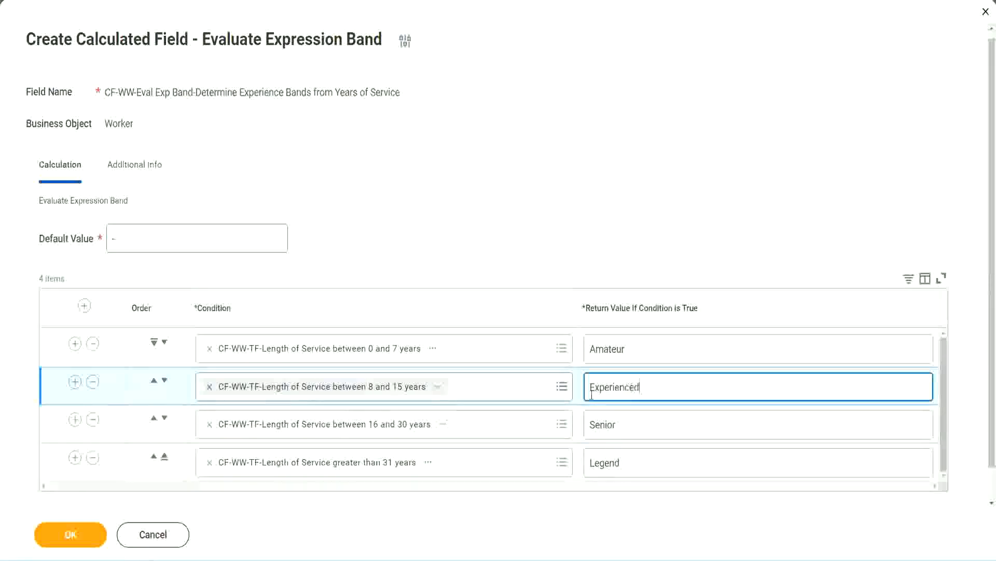
{"action": "left_click", "coordinate": [97, 527]}
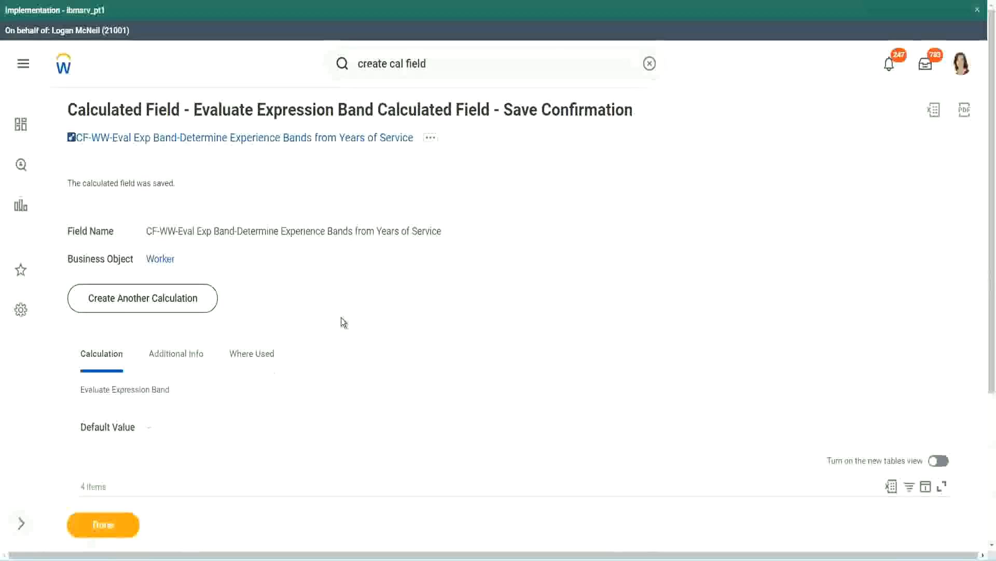
Step: Review the return value of each condition row in the saved Evaluate Expression Band field
{"action": "scroll", "coordinate": [341, 317], "scroll_direction": "down", "scroll_amount": 3}
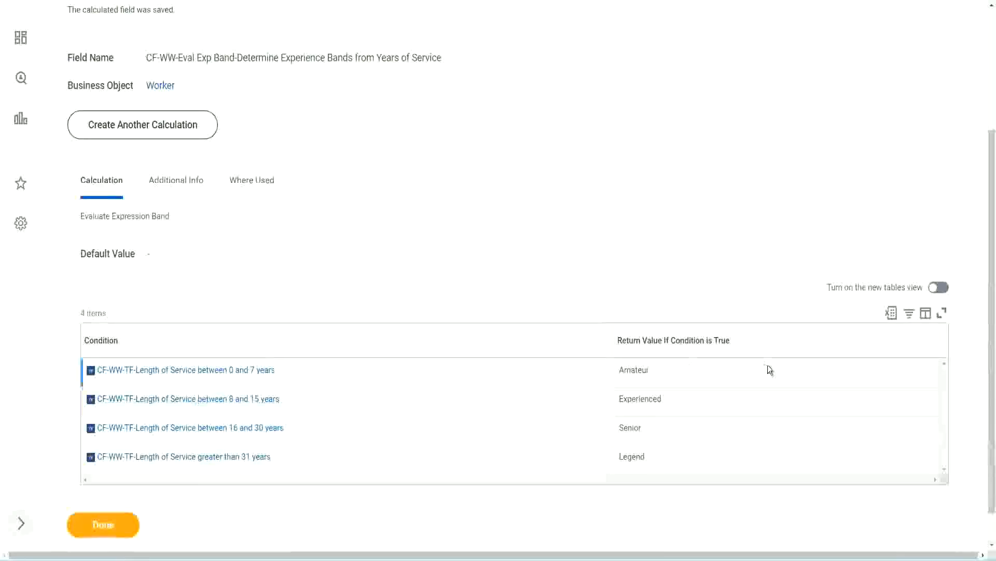
{"action": "double_click", "coordinate": [636, 369]}
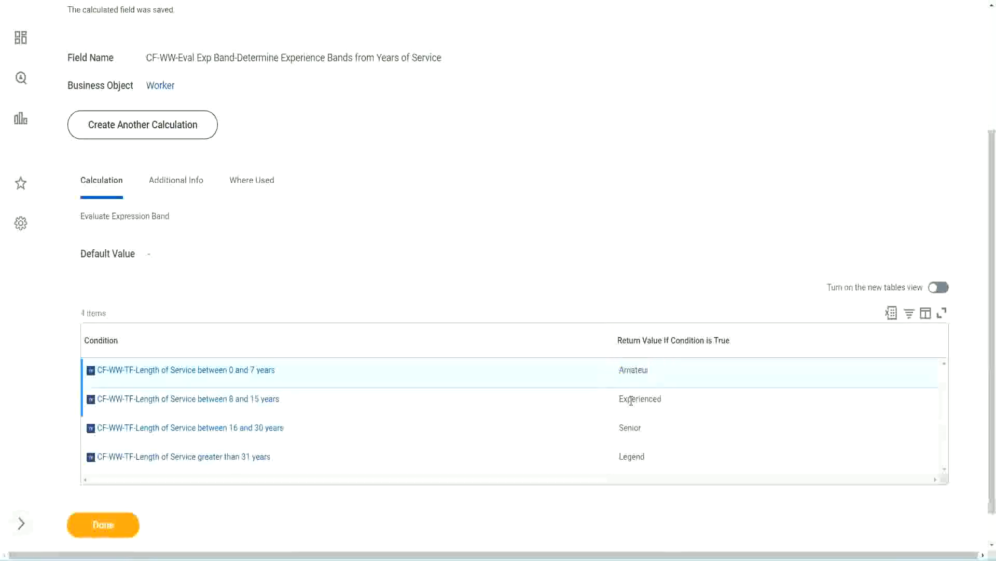
{"action": "double_click", "coordinate": [630, 398]}
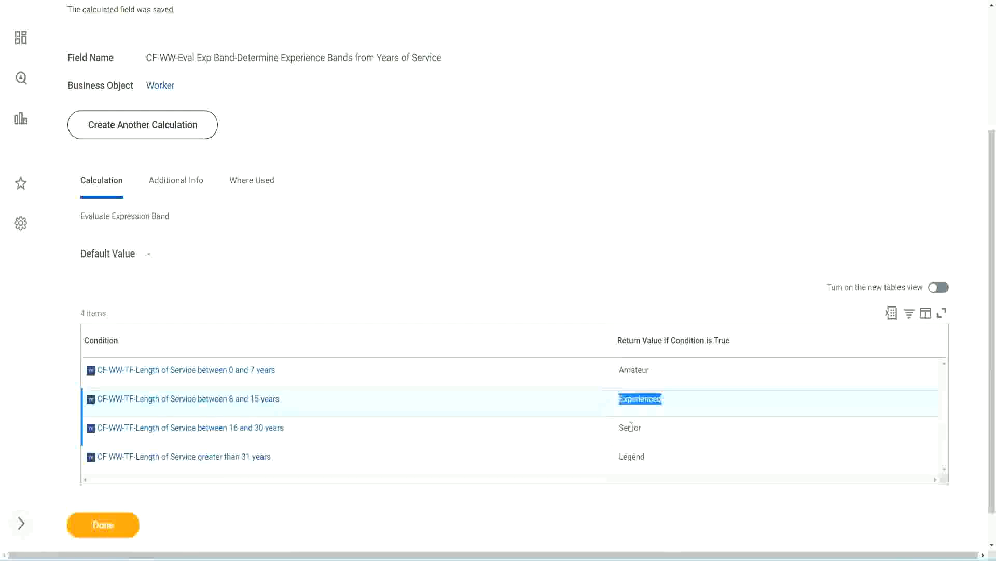
{"action": "double_click", "coordinate": [630, 427]}
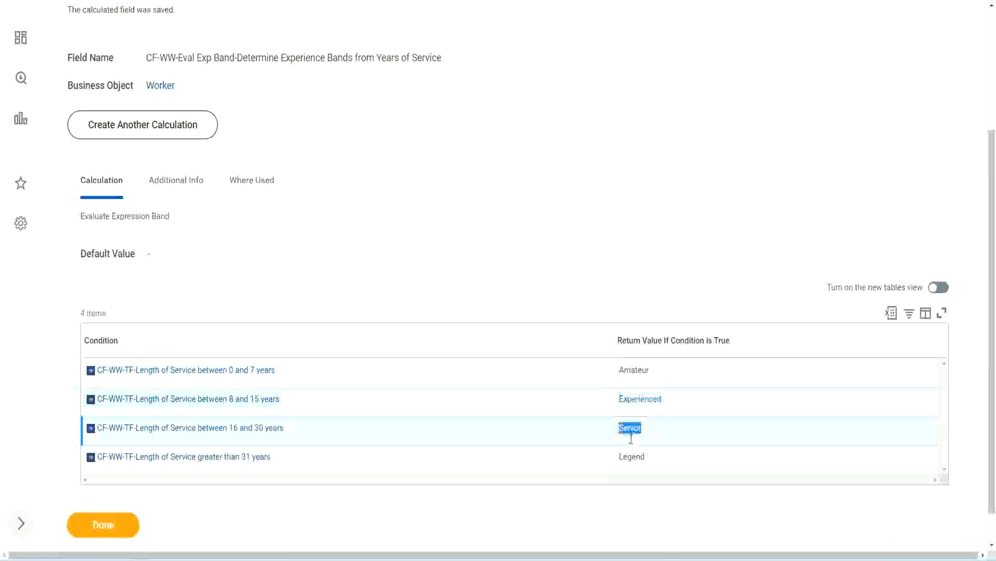
{"action": "left_click", "coordinate": [633, 455]}
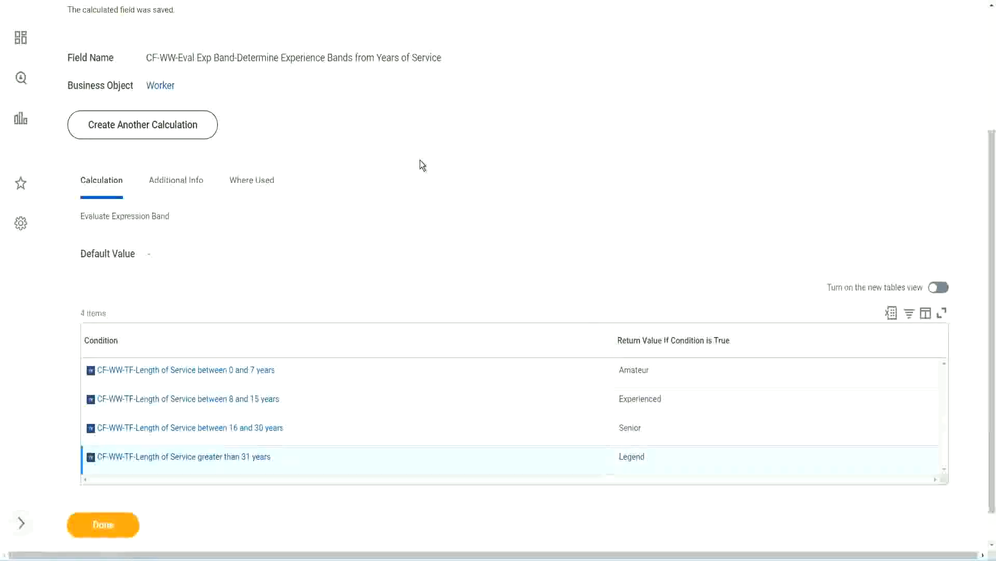
Step: Copy the name of the saved Evaluate Expression Band calculated field
{"action": "scroll", "coordinate": [422, 165], "scroll_direction": "up", "scroll_amount": 3}
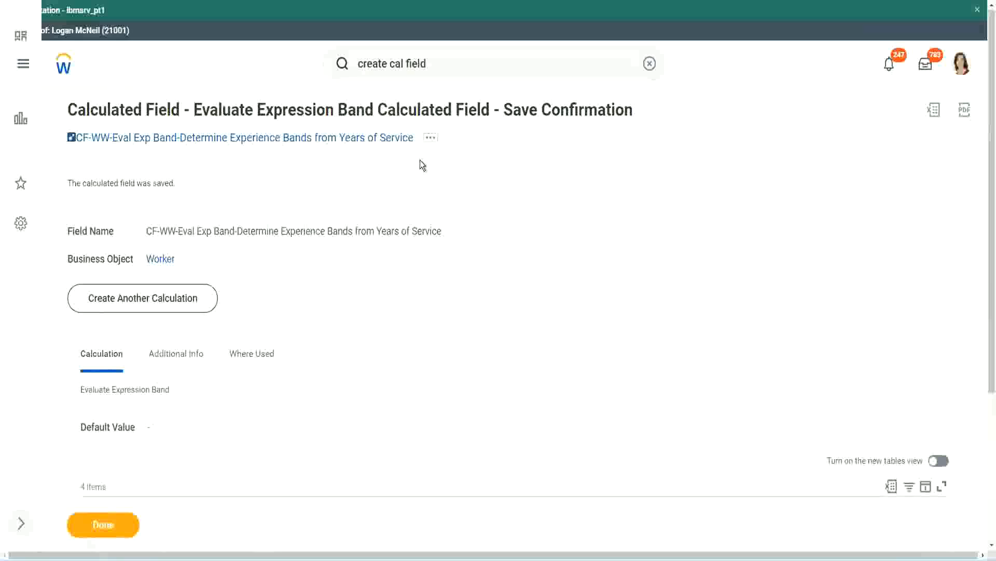
{"action": "right_click", "coordinate": [326, 142]}
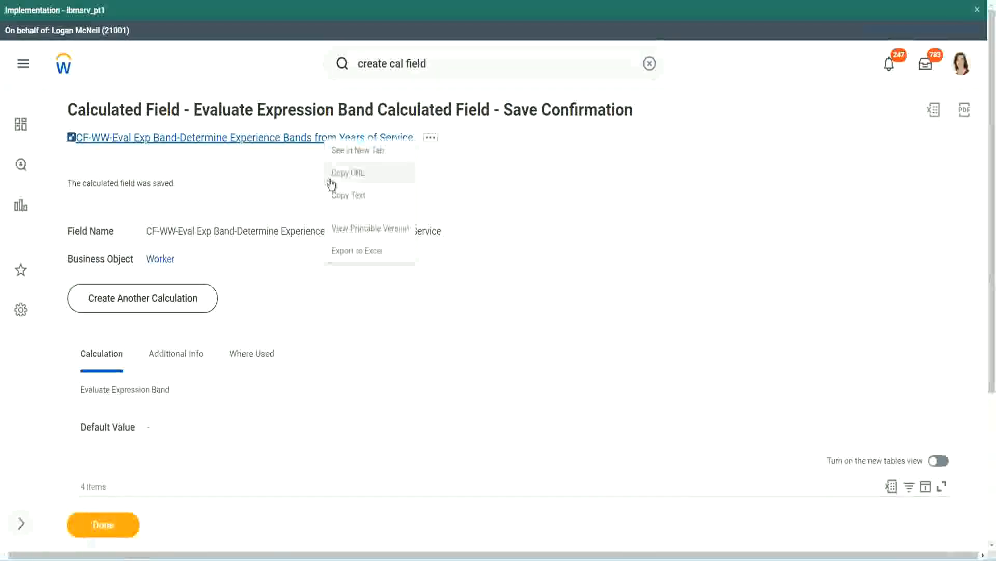
{"action": "left_click", "coordinate": [343, 199]}
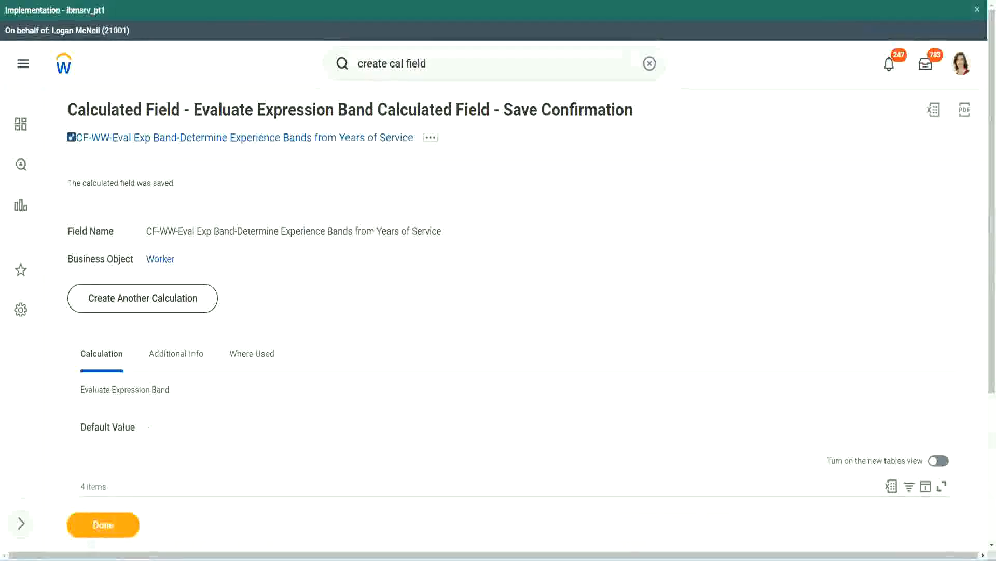
Step: Review the saved field's conditions and return values against the calculated field functions slide and the experience band notes in Notepad++
{"action": "scroll", "coordinate": [329, 401], "scroll_direction": "down", "scroll_amount": 3}
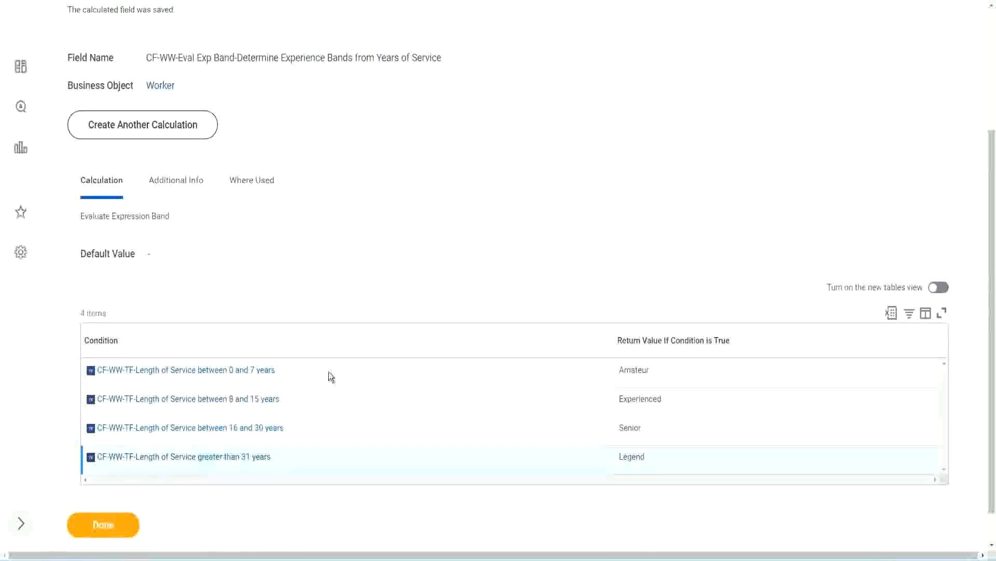
{"action": "scroll", "coordinate": [337, 369], "scroll_direction": "down", "scroll_amount": 1}
{"action": "scroll", "coordinate": [350, 236], "scroll_direction": "up", "scroll_amount": 3}
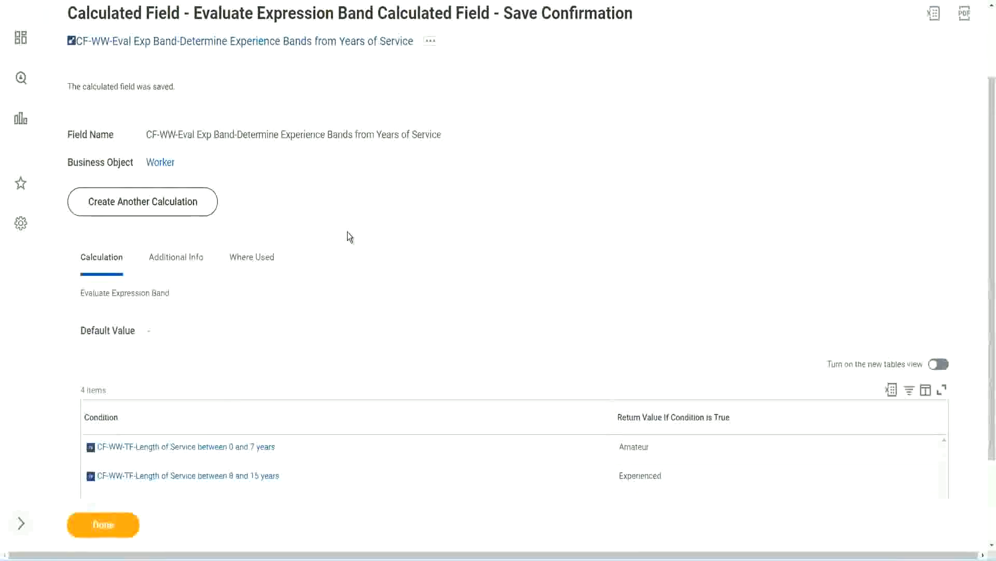
{"action": "scroll", "coordinate": [348, 232], "scroll_direction": "down", "scroll_amount": 2}
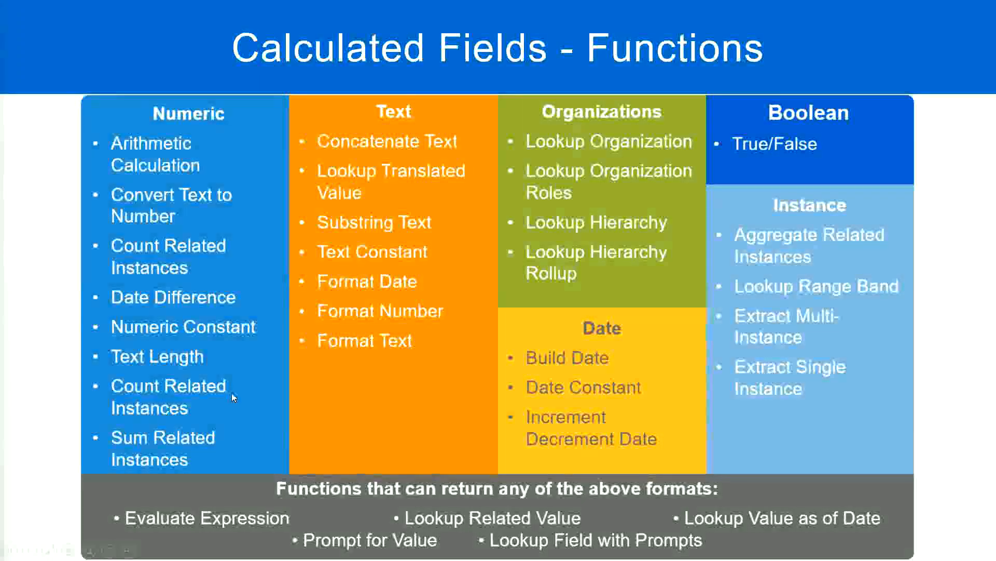
{"action": "key", "text": "alt+Tab"}
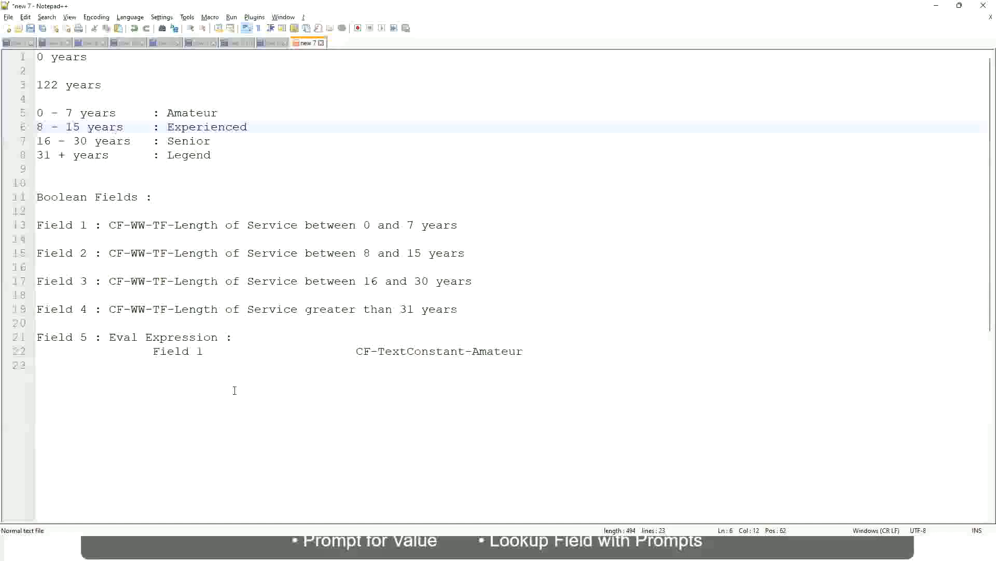
{"action": "key", "text": "alt+Tab"}
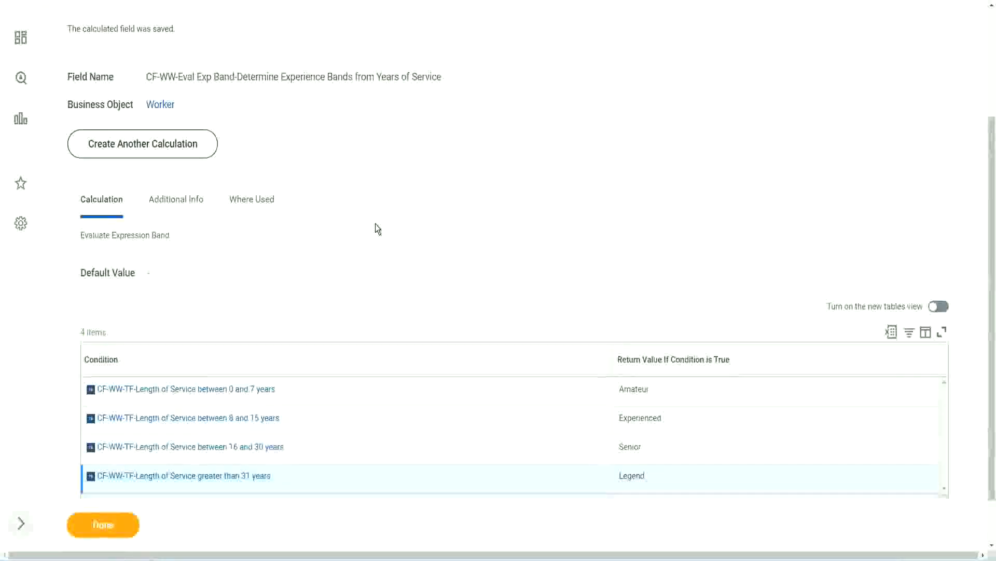
{"action": "scroll", "coordinate": [375, 224], "scroll_direction": "up", "scroll_amount": 3}
{"action": "scroll", "coordinate": [375, 224], "scroll_direction": "down", "scroll_amount": 4}
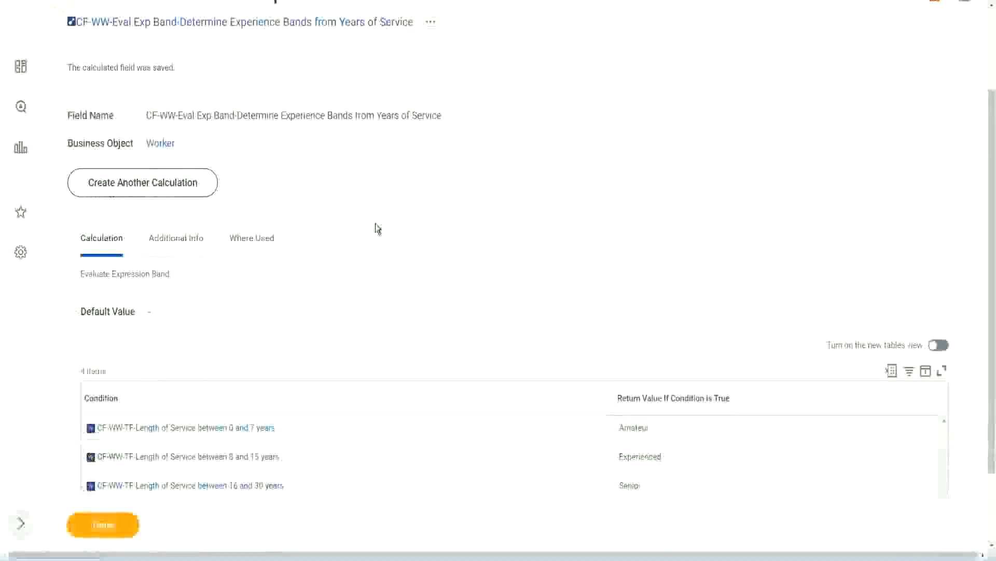
Step: Close the save confirmation and open the WW Employee Details custom report for editing at its last column rows
{"action": "left_click", "coordinate": [115, 523]}
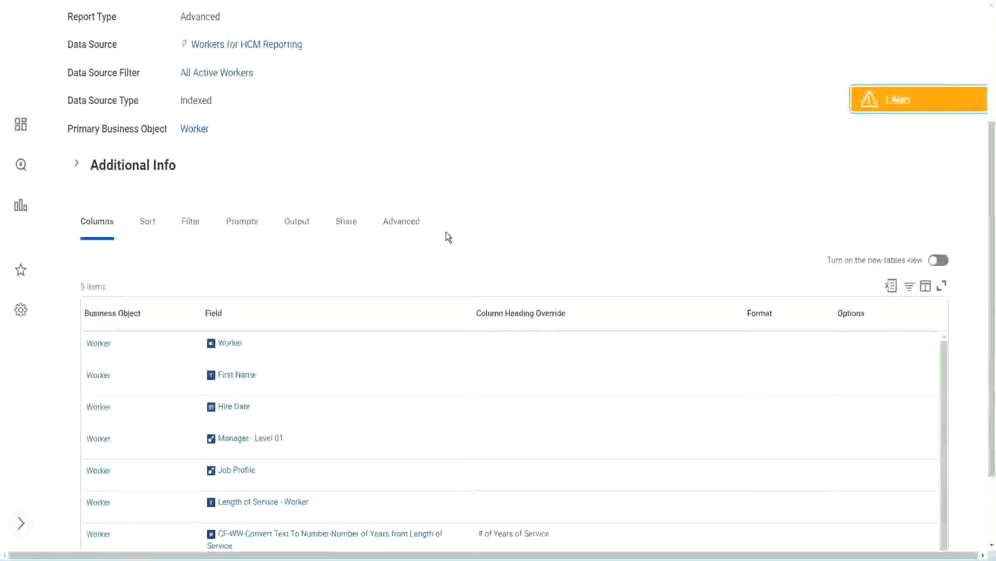
{"action": "left_click", "coordinate": [344, 110]}
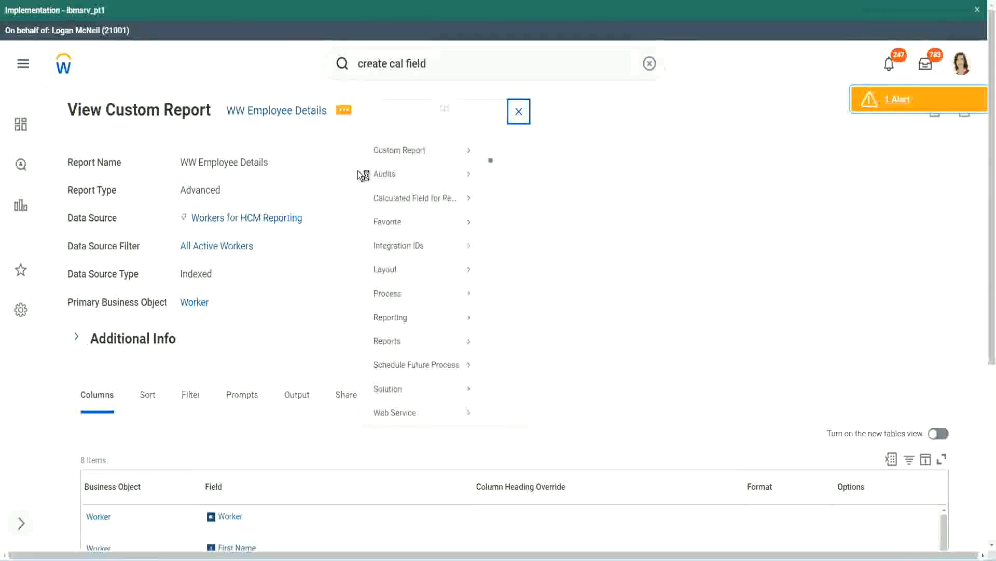
{"action": "mouse_move", "coordinate": [423, 171]}
{"action": "left_click", "coordinate": [506, 168]}
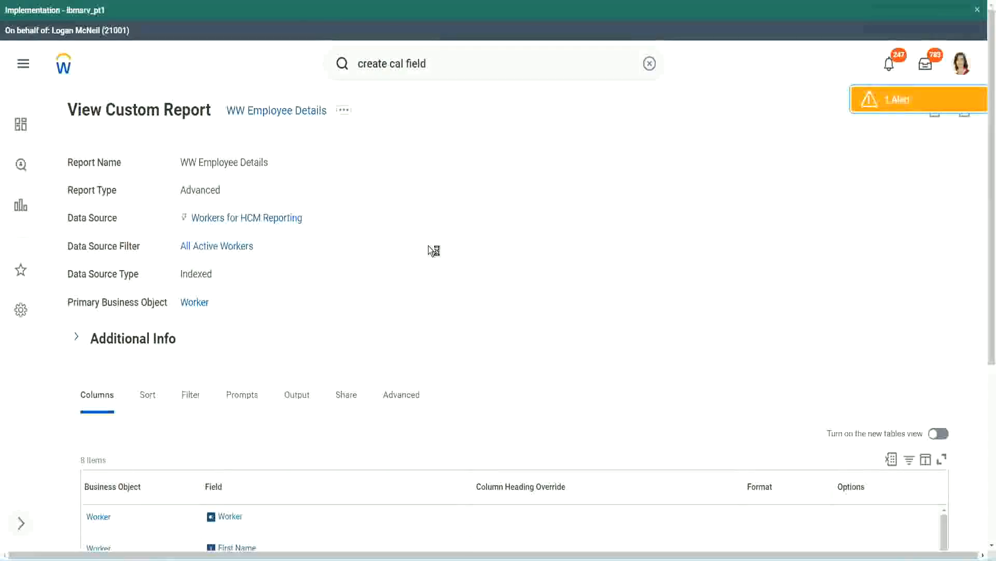
{"action": "scroll", "coordinate": [429, 245], "scroll_direction": "down", "scroll_amount": 1}
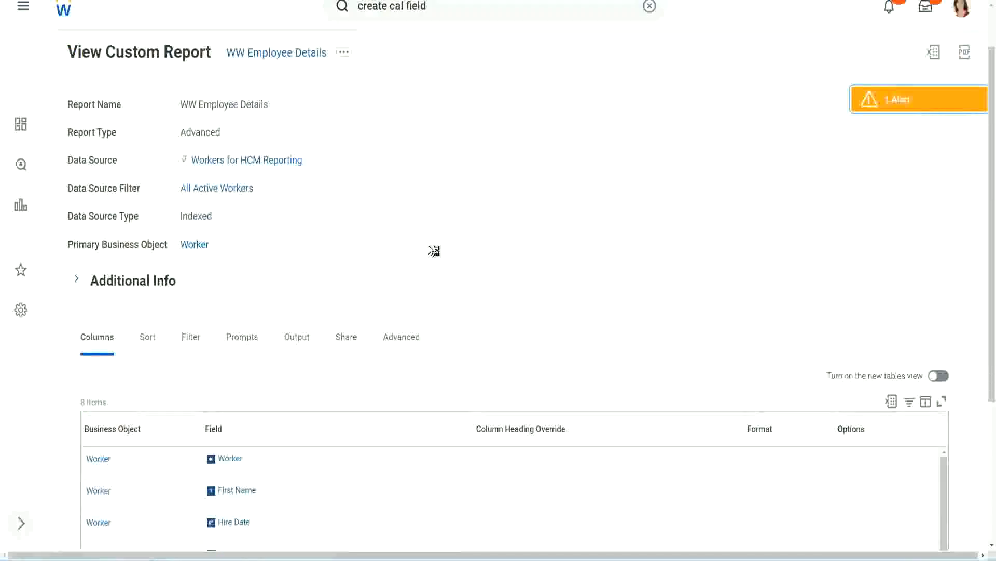
{"action": "scroll", "coordinate": [429, 245], "scroll_direction": "down", "scroll_amount": 4}
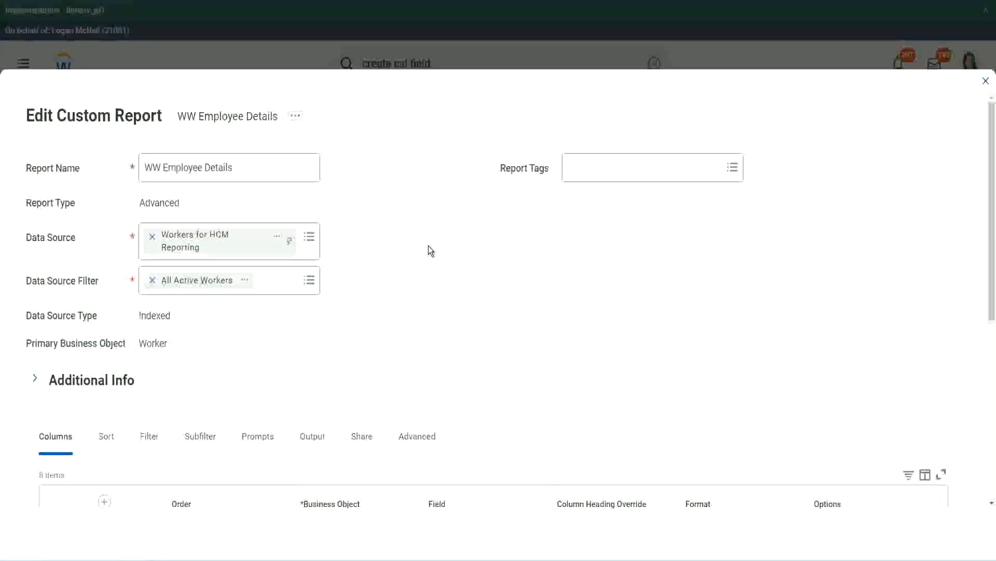
{"action": "scroll", "coordinate": [429, 251], "scroll_direction": "down", "scroll_amount": 8}
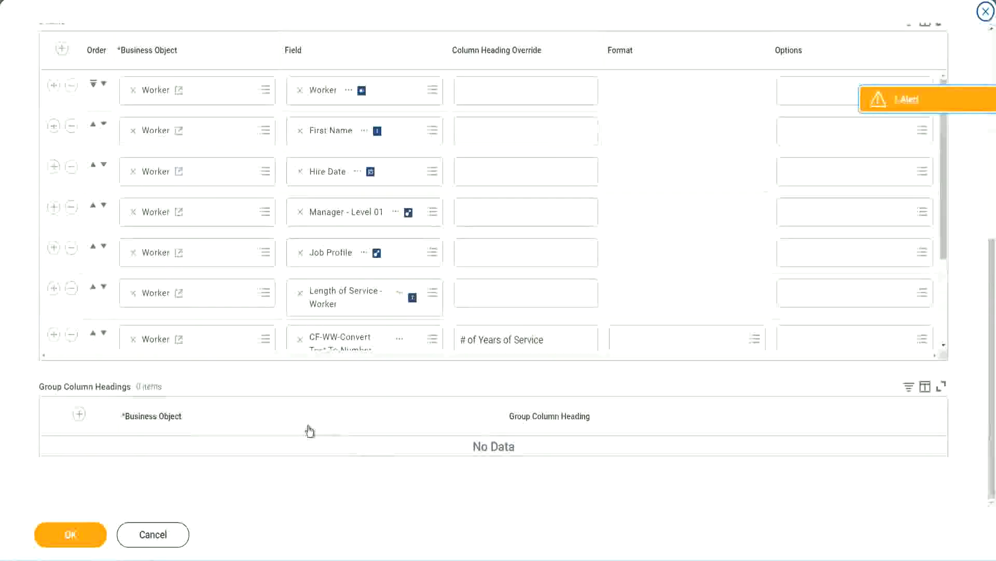
{"action": "scroll", "coordinate": [183, 285], "scroll_direction": "down", "scroll_amount": 3}
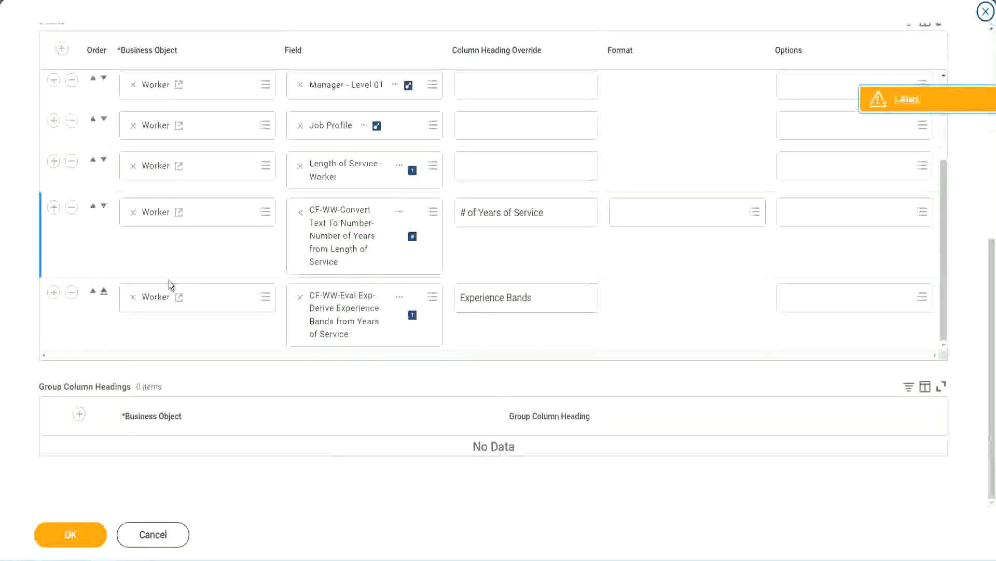
Step: Add a Worker column row after the Experience Bands row and fill its field search with the name copied from that row's calculated field
{"action": "left_click", "coordinate": [55, 295]}
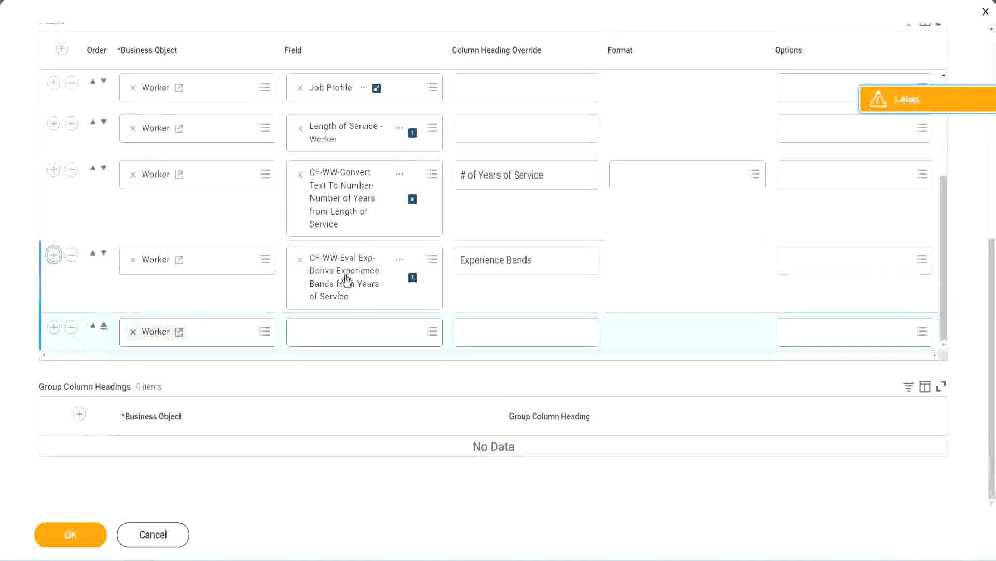
{"action": "right_click", "coordinate": [345, 283]}
{"action": "left_click", "coordinate": [376, 333]}
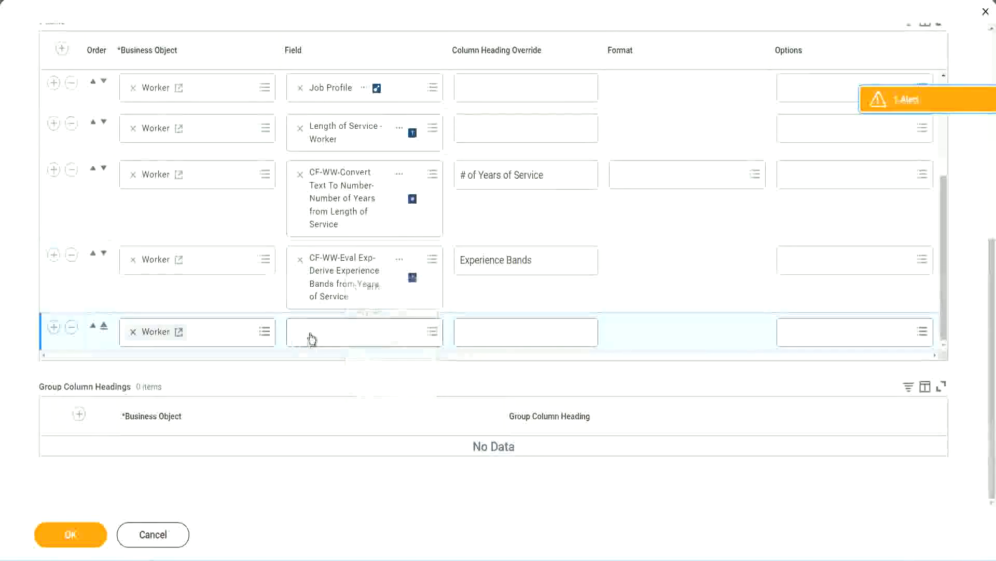
{"action": "left_click", "coordinate": [369, 338]}
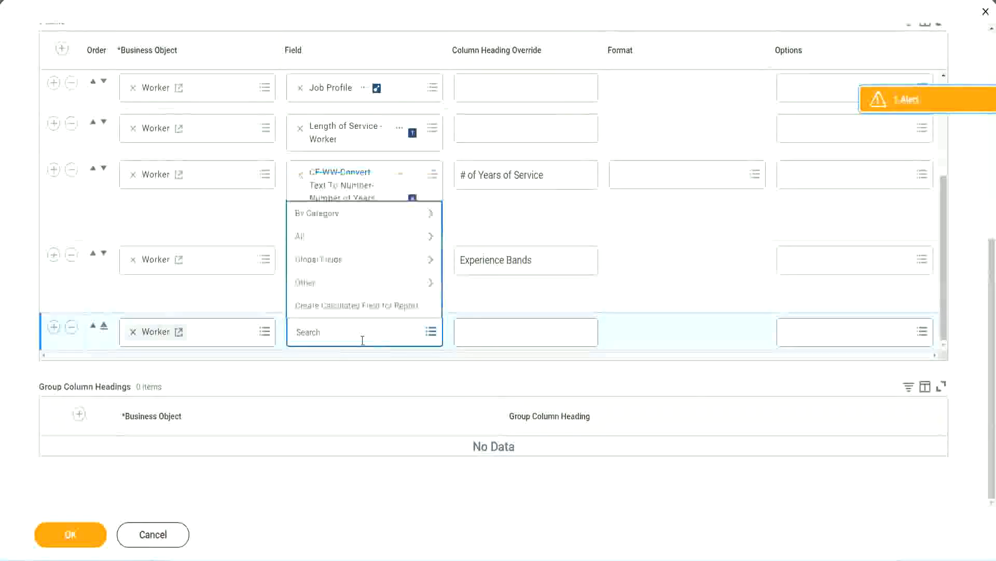
{"action": "type", "text": "Experience Bands from Years of Service"}
Step: Change the new row's search to "CF-WW-Eval Exp Band" and select CF-WW-Eval Exp Band-Determine Experience Bands from Years of Service
{"action": "left_click_drag", "start_coordinate": [364, 328], "coordinate": [255, 330]}
{"action": "left_click", "coordinate": [353, 332]}
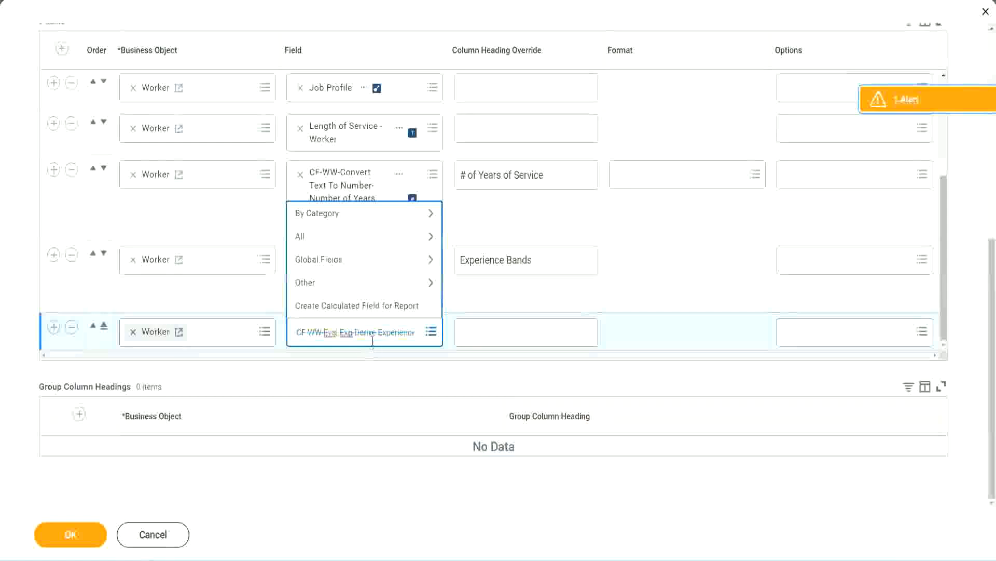
{"action": "type", "text": "Band"}
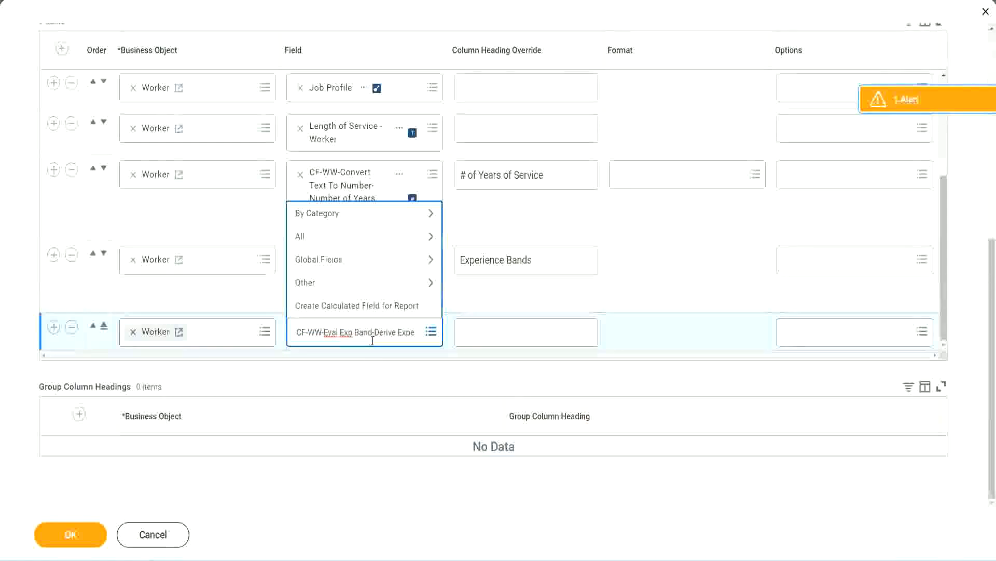
{"action": "key", "text": "Delete"}
{"action": "key", "text": "Delete"}
{"action": "key", "text": "Delete"}
{"action": "key", "text": "Delete"}
{"action": "key", "text": "Delete"}
{"action": "key", "text": "Delete"}
{"action": "key", "text": "Delete"}
{"action": "key", "text": "Delete"}
{"action": "key", "text": "Delete"}
{"action": "key", "text": "Delete"}
{"action": "key", "text": "Delete"}
{"action": "key", "text": "Delete"}
{"action": "key", "text": "Delete"}
{"action": "key", "text": "Delete"}
{"action": "key", "text": "Delete"}
{"action": "key", "text": "Delete"}
{"action": "key", "text": "Delete"}
{"action": "key", "text": "Delete"}
{"action": "key", "text": "Delete"}
{"action": "key", "text": "Delete"}
{"action": "key", "text": "Delete"}
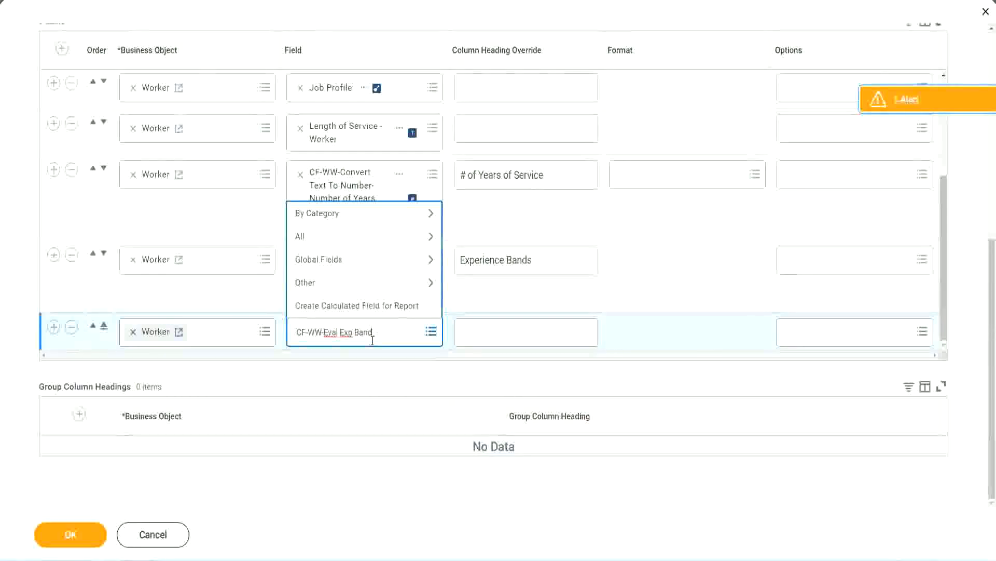
{"action": "key", "text": "Return"}
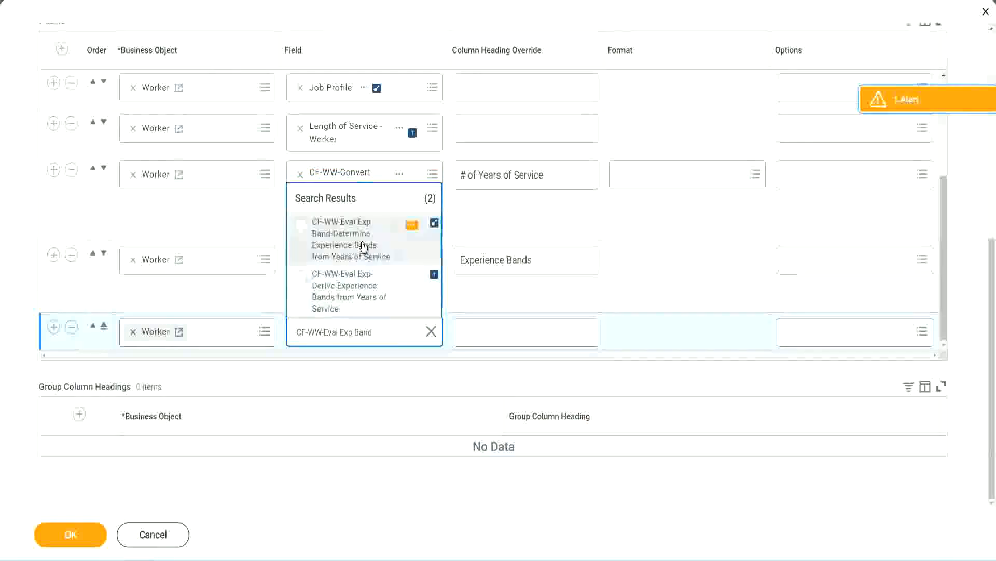
{"action": "left_click", "coordinate": [364, 246]}
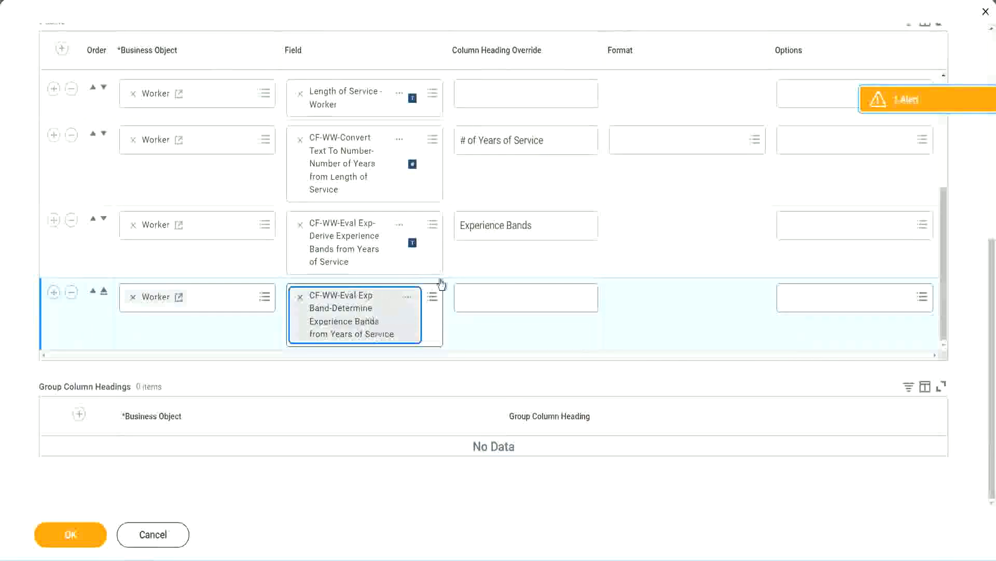
Step: Set the new row's column heading override to "Experience Bands (Eval Exp Bands)", reusing the heading text of the row above
{"action": "left_click", "coordinate": [548, 226]}
{"action": "key", "text": "ctrl+c"}
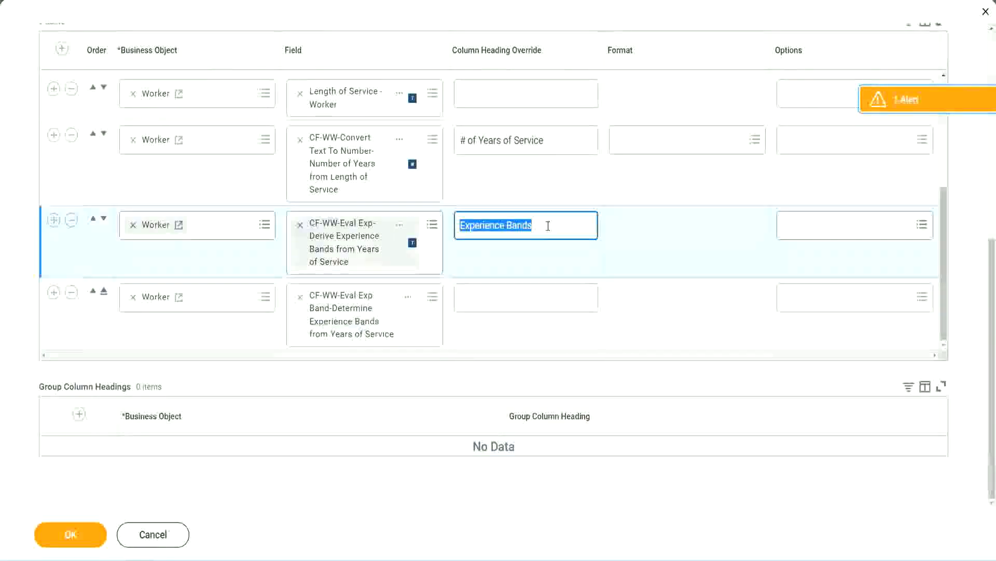
{"action": "left_click", "coordinate": [484, 296]}
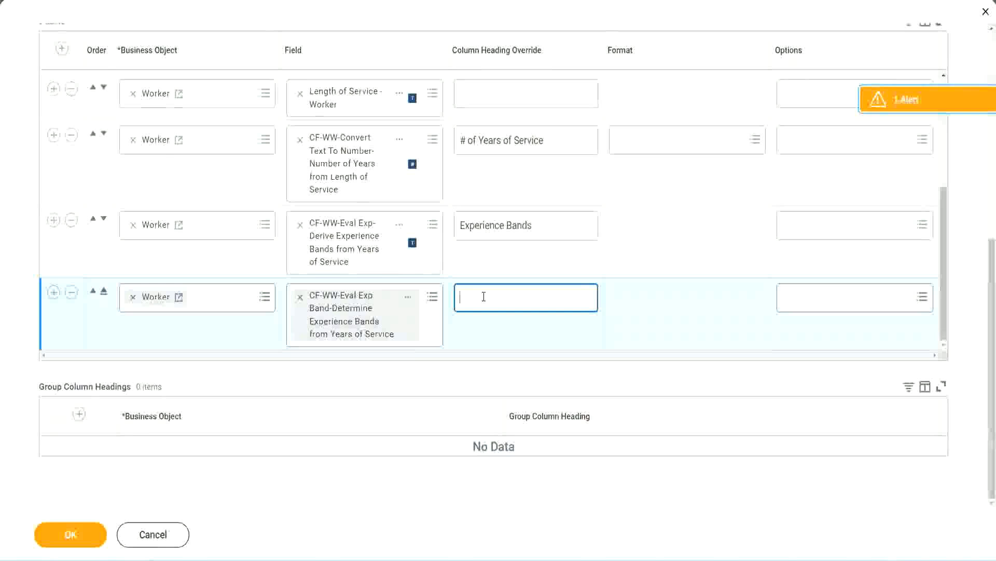
{"action": "key", "text": "ctrl+v"}
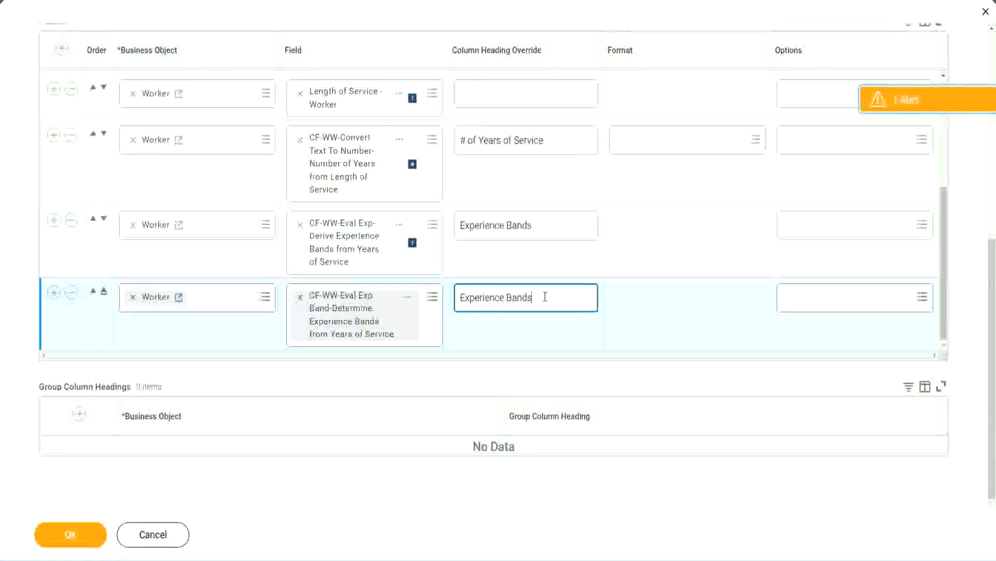
{"action": "type", "text": "("}
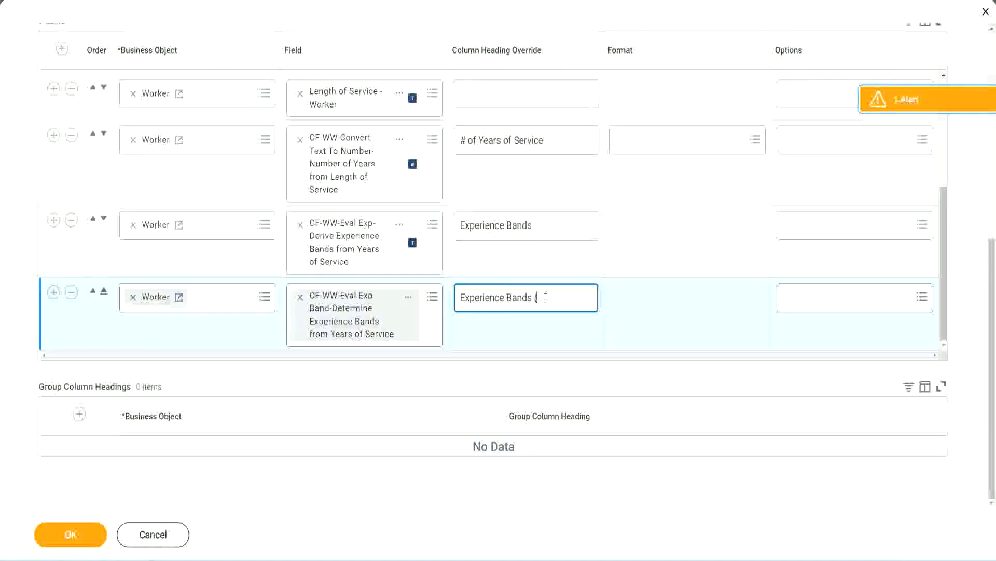
{"action": "type", "text": "Exal Exp"}
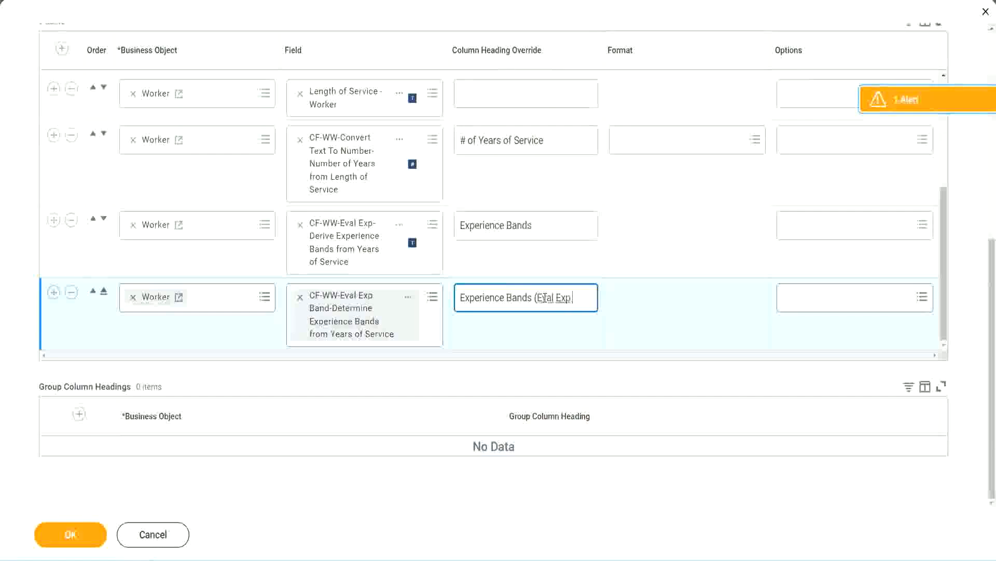
{"action": "type", "text": " Bands)"}
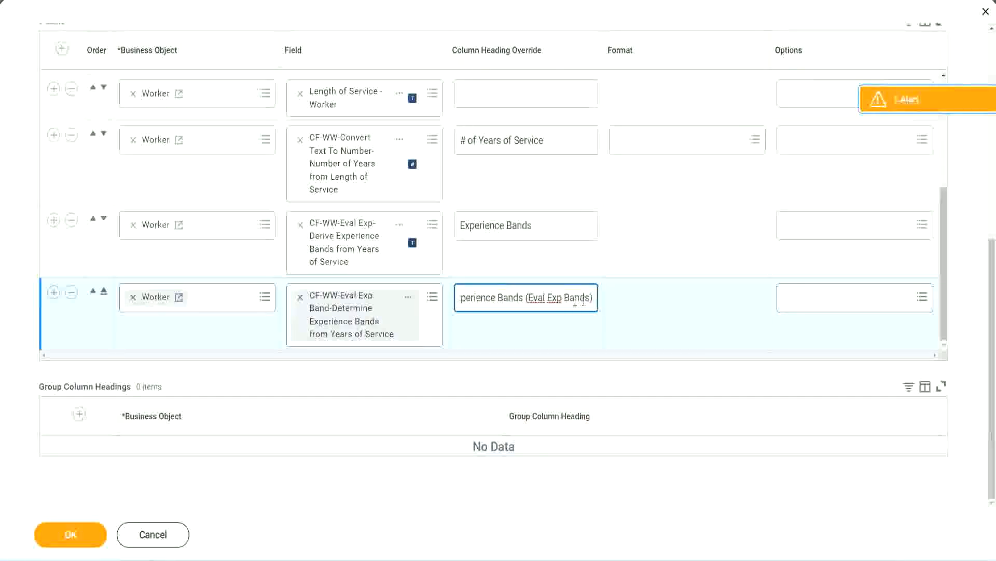
{"action": "double_click", "coordinate": [555, 298]}
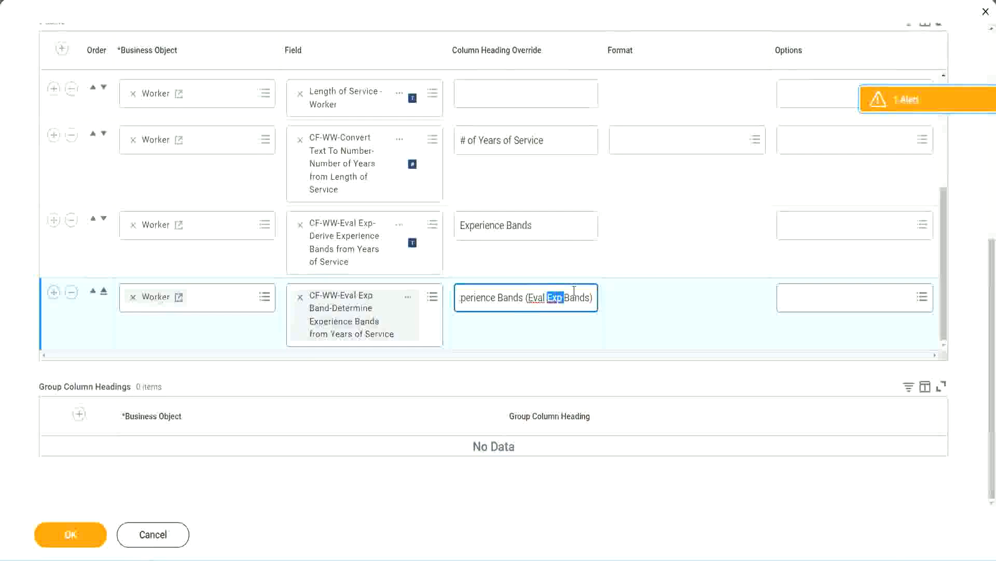
{"action": "left_click", "coordinate": [574, 291]}
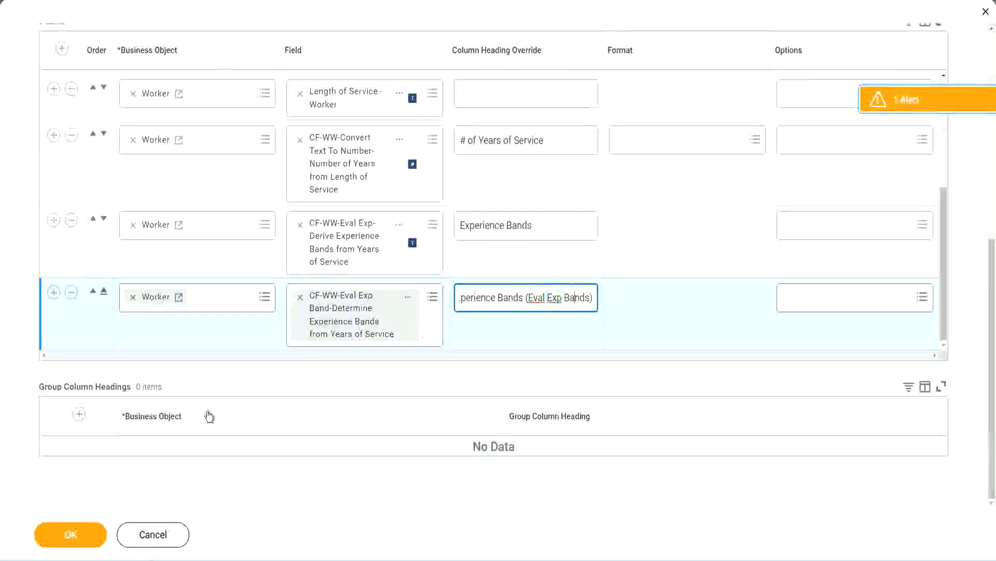
Step: Save the WW Employee Details report definition and run the report
{"action": "left_click", "coordinate": [72, 535]}
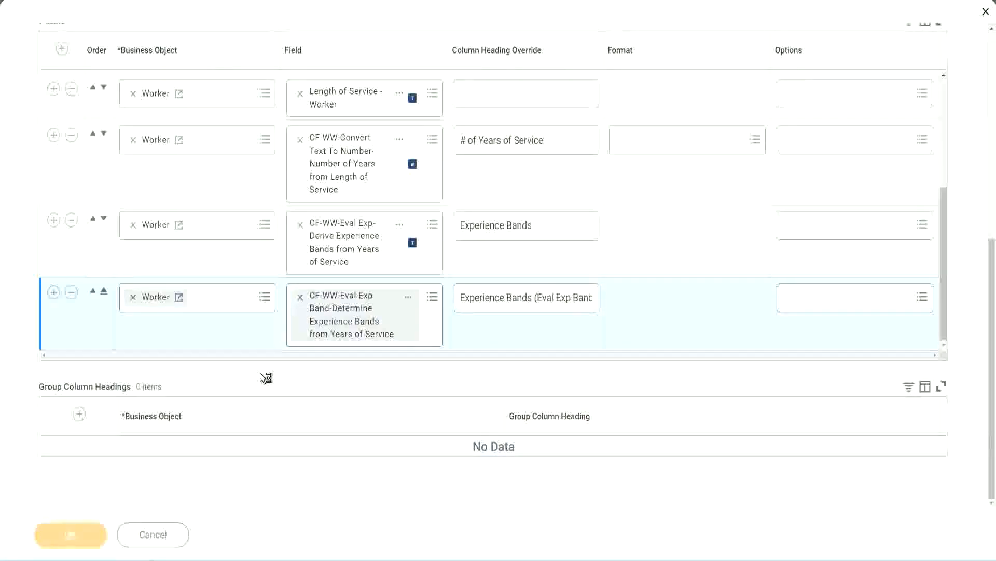
{"action": "left_click", "coordinate": [116, 526]}
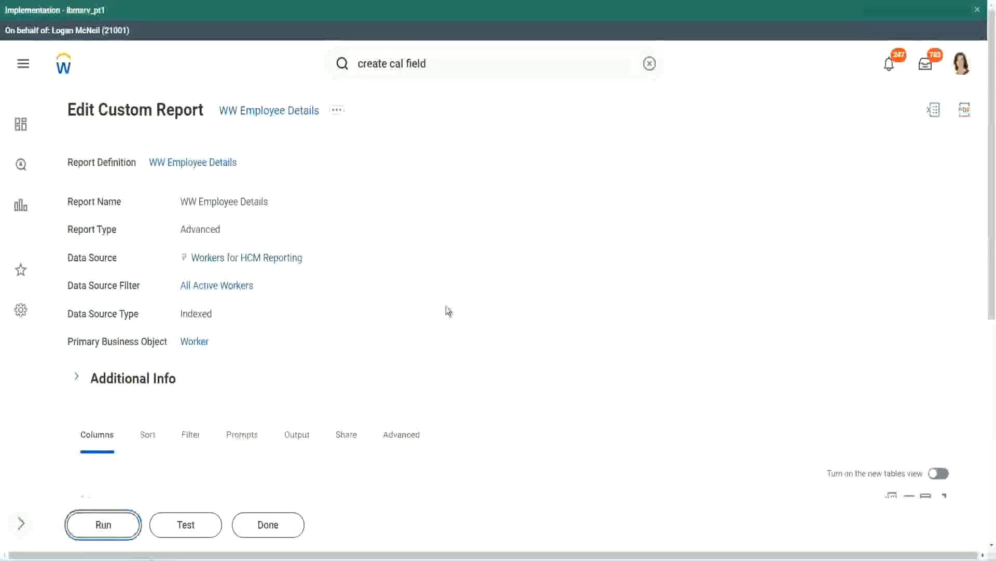